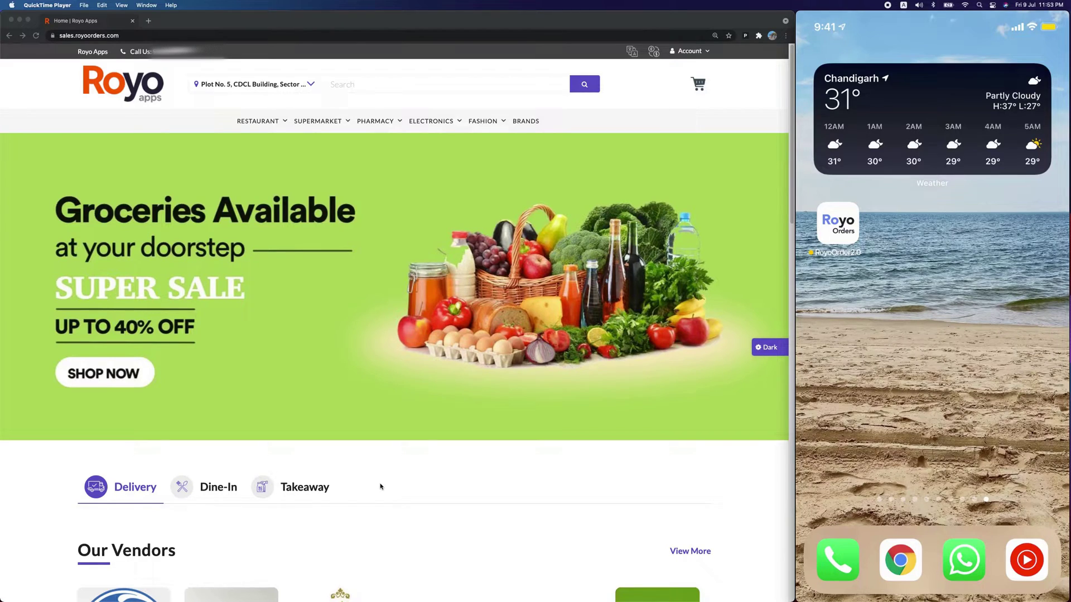
- Log in through Account > Login and open the admin dashboard from My Account
left_click(690, 51)
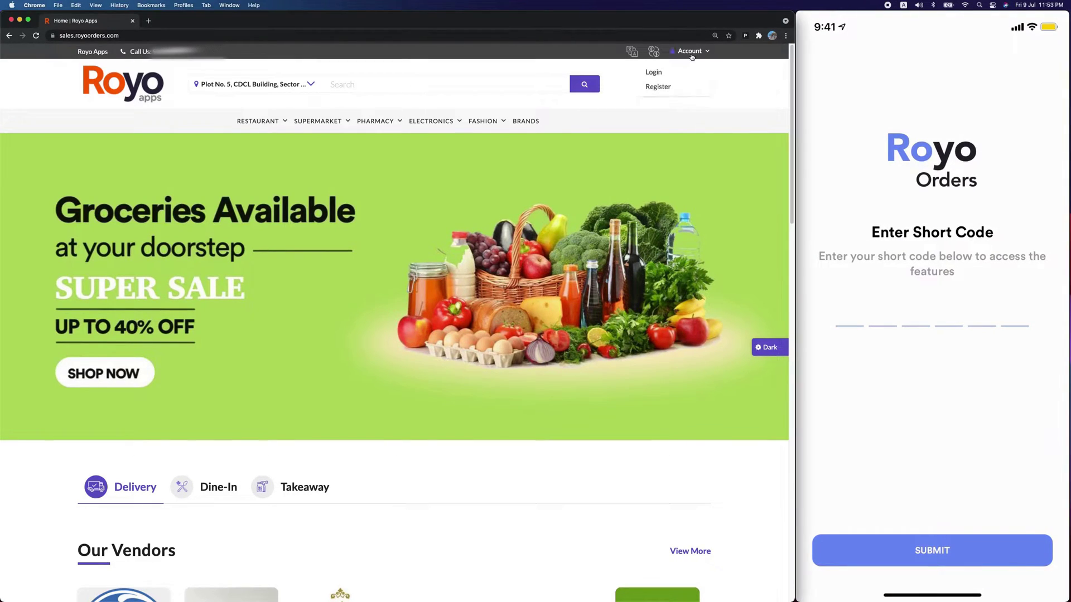
left_click(665, 78)
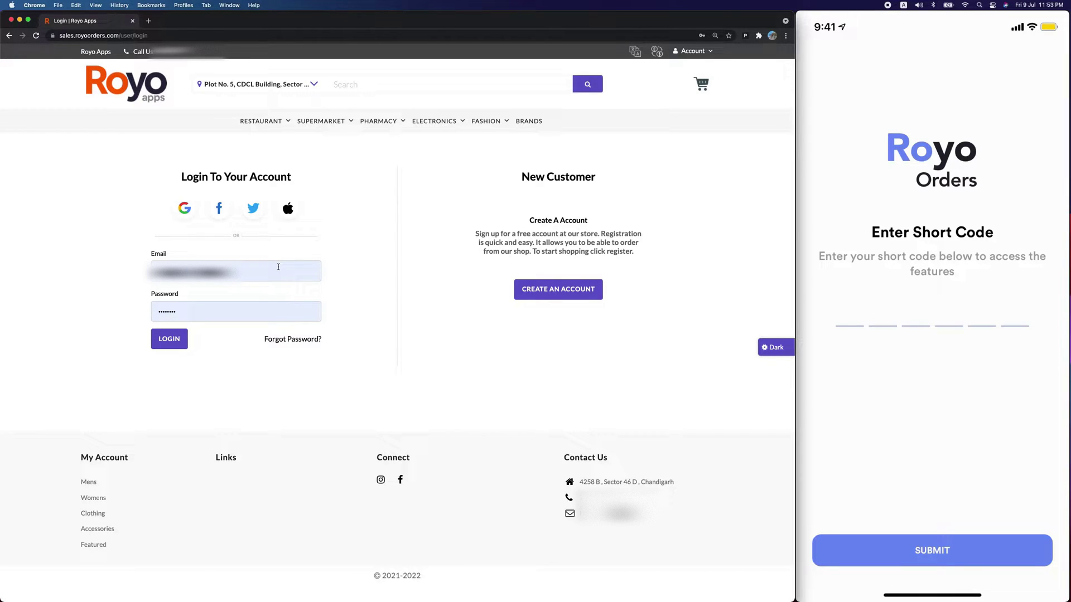
left_click(170, 341)
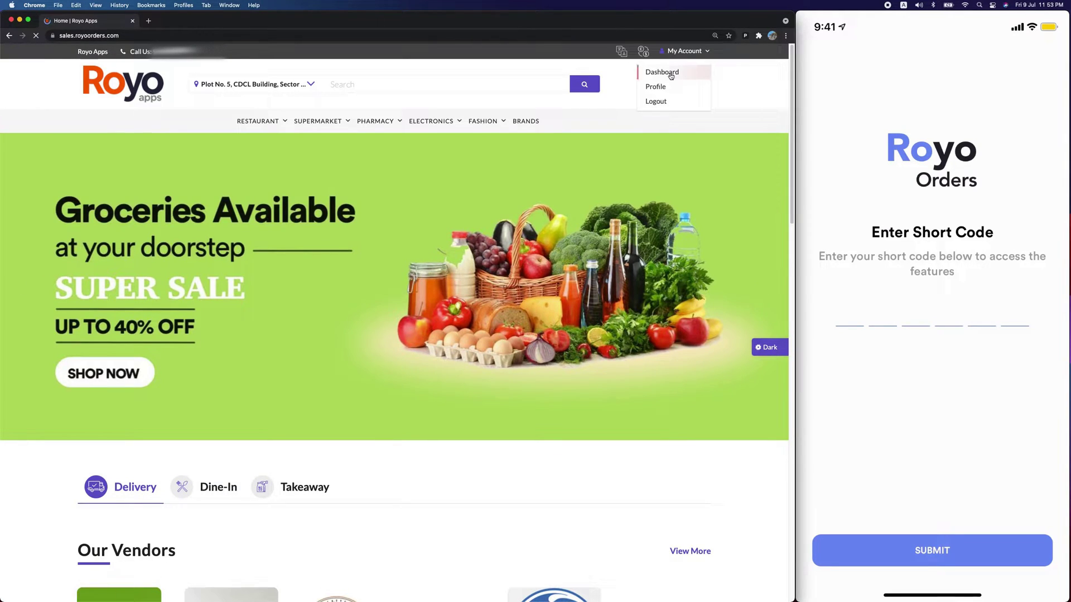
left_click(671, 76)
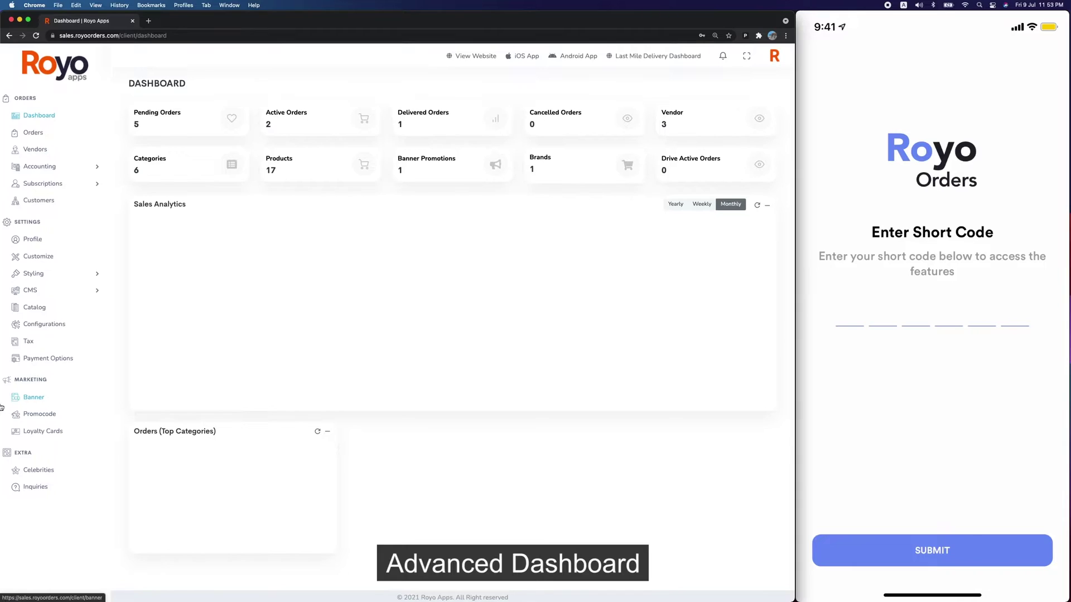
- View the organisation profile (short code 245bae), then go to the Customize settings page
left_click(29, 238)
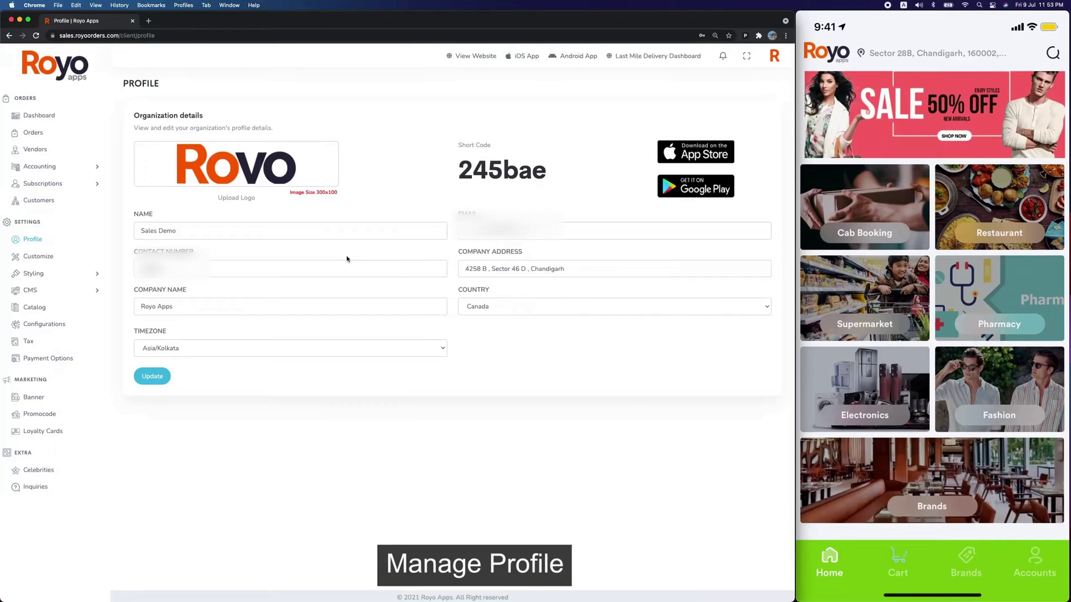
left_click(37, 256)
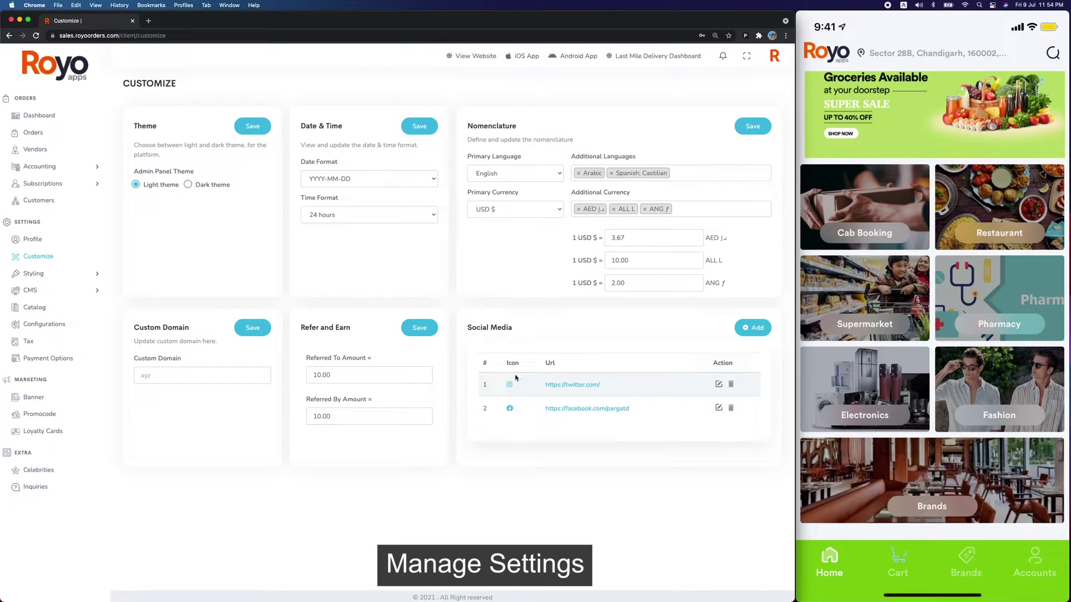
- Expand the Styling settings options in the sidebar
left_click(34, 273)
- In App Styling, try the third tab bar style and set the primary colour to purple #9D4AC6
left_click(36, 292)
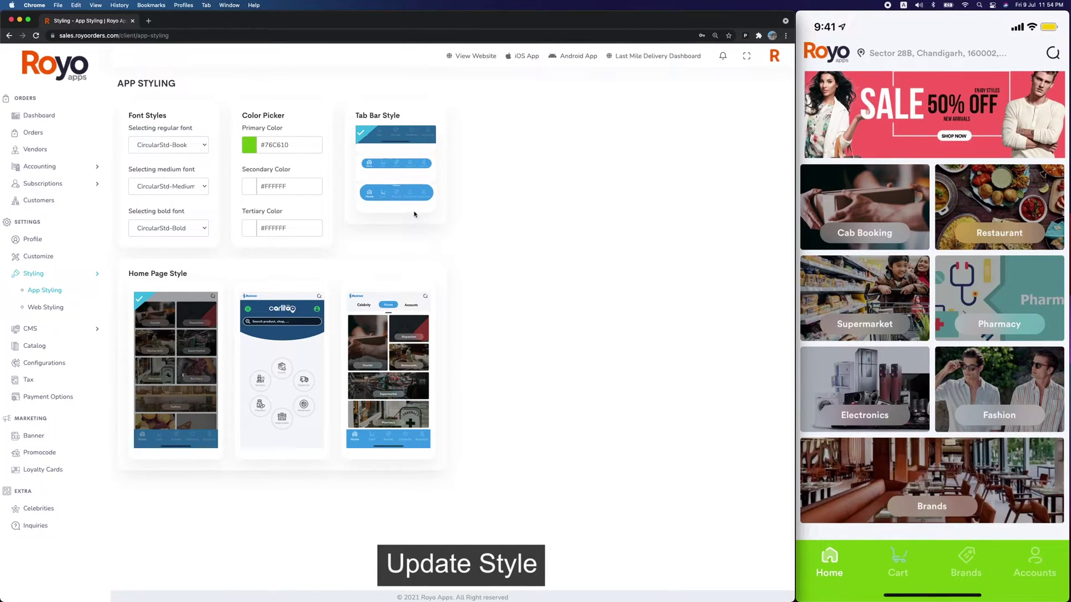
left_click(404, 195)
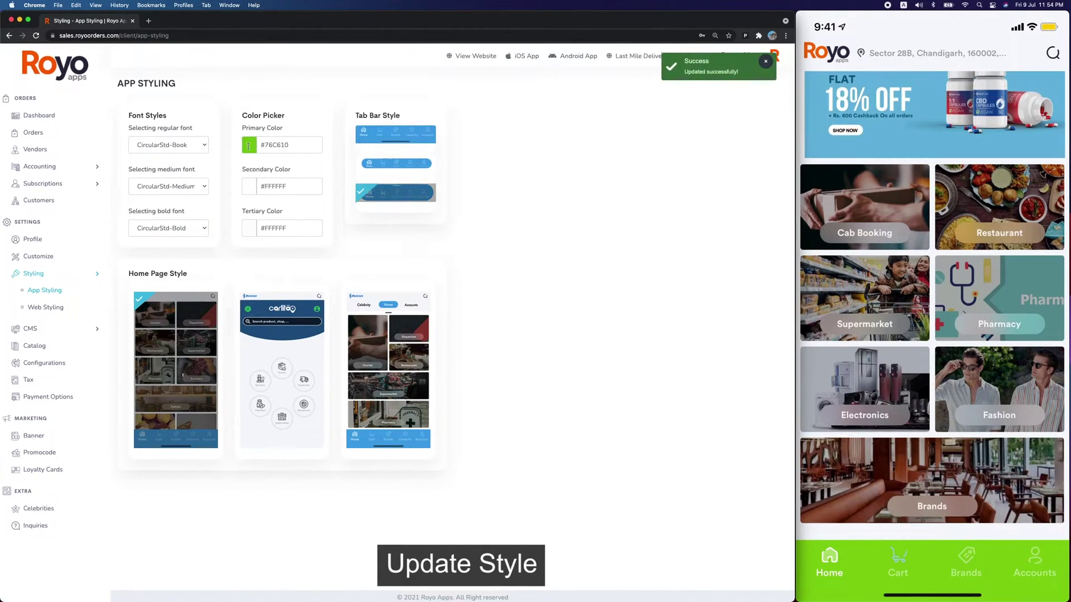
left_click(249, 145)
left_click(313, 176)
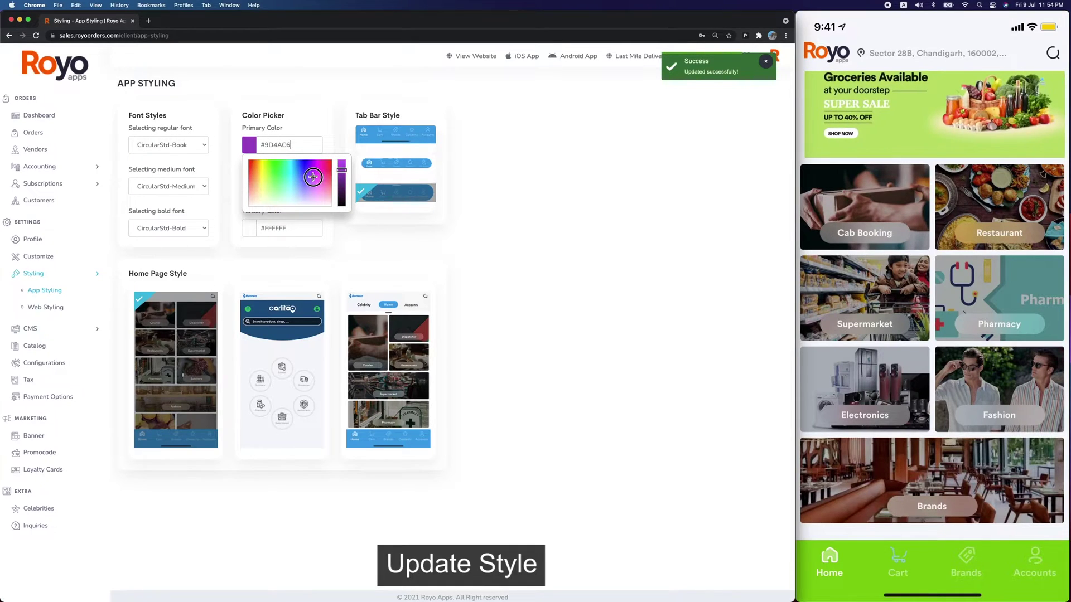
left_click(491, 242)
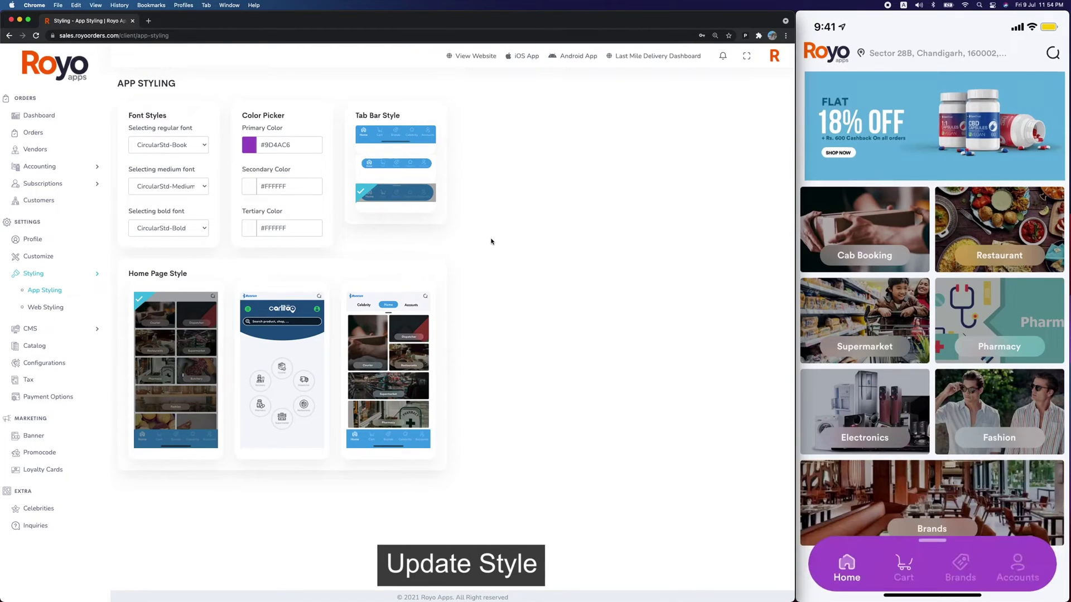
- Switch back to the first tab bar style and go to Web Styling
left_click(414, 136)
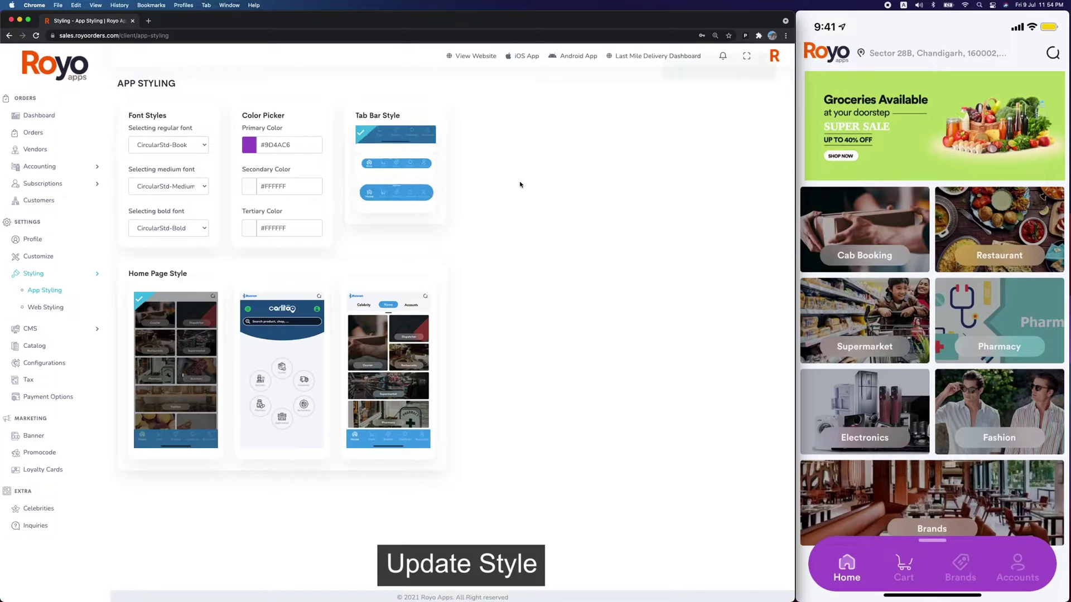
left_click(50, 308)
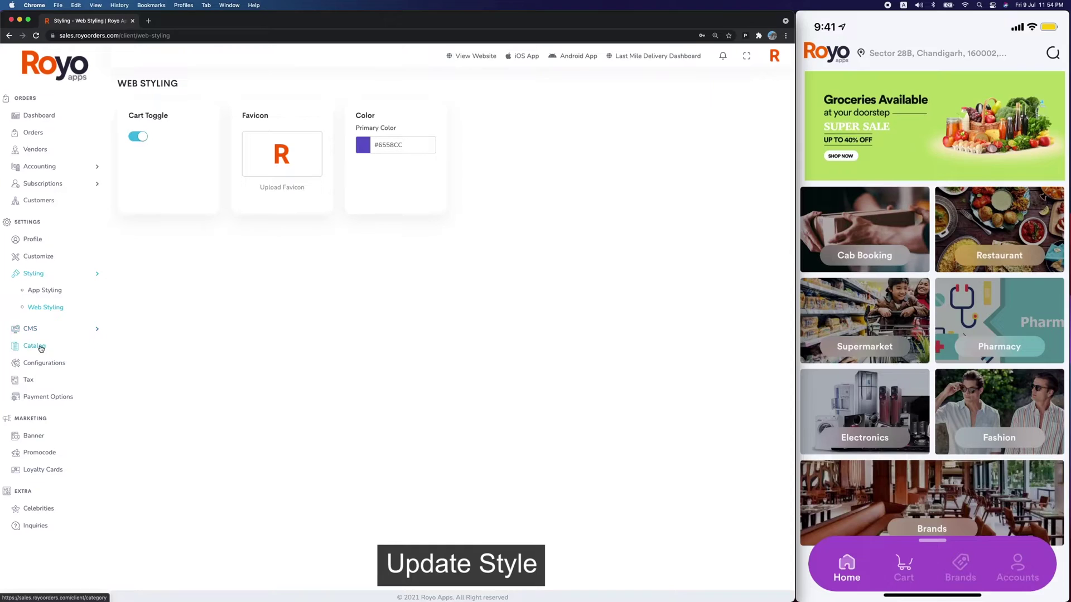
left_click(38, 328)
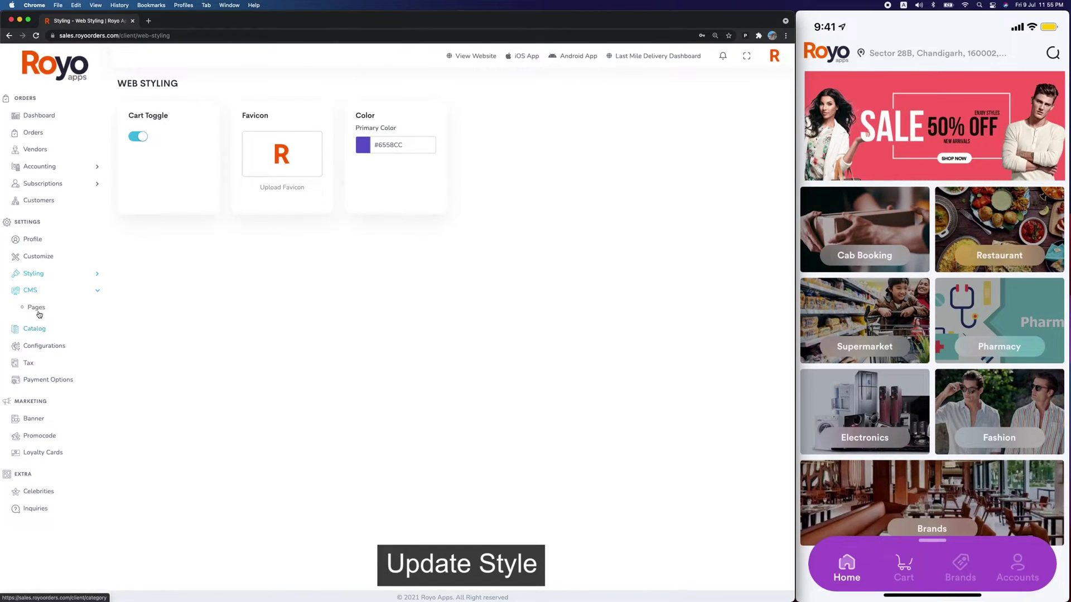
- Load the Privacy Policy CMS page and drag its Description editor taller
left_click(38, 310)
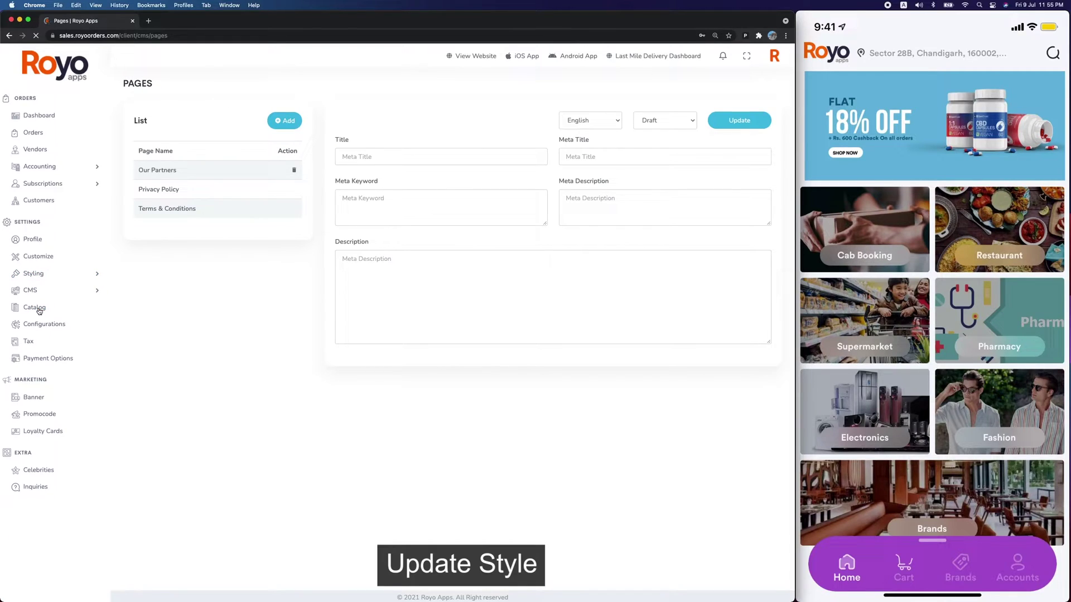
left_click(193, 191)
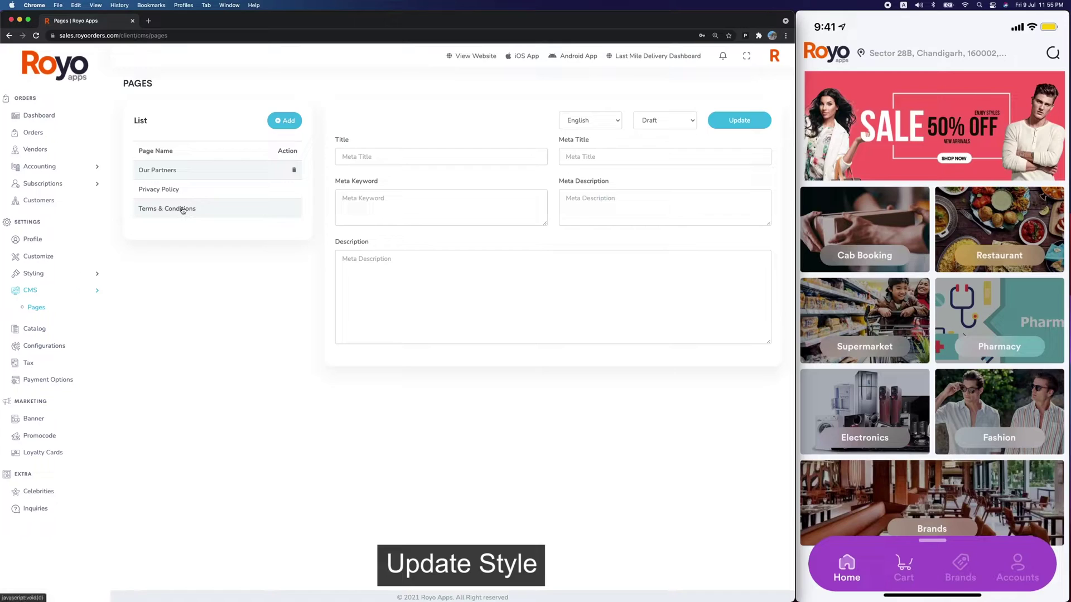
scroll(584, 378, "down", 5)
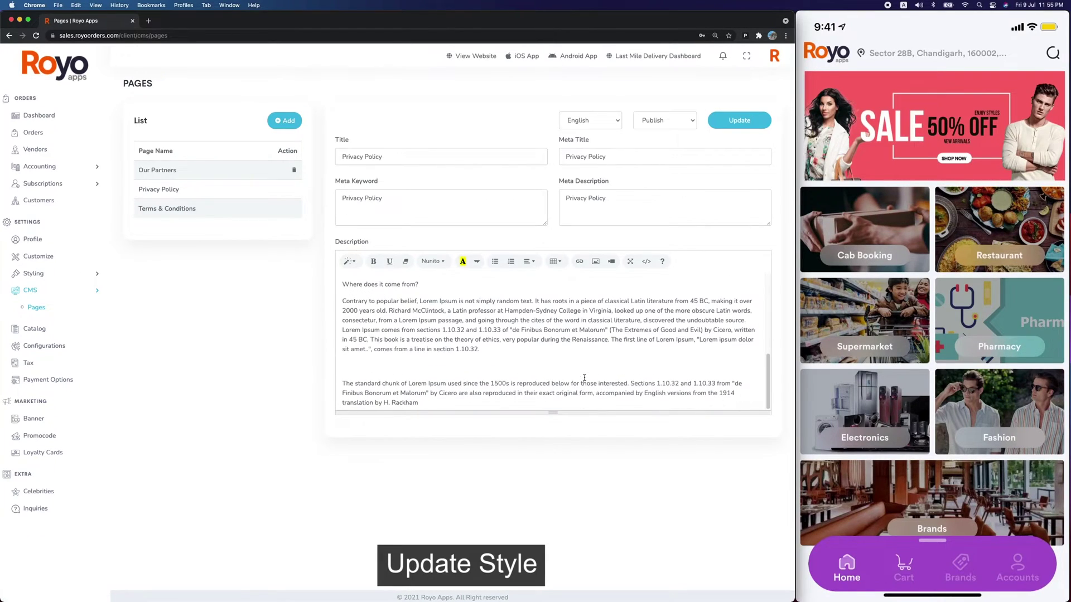
left_click_drag(558, 414, 539, 550)
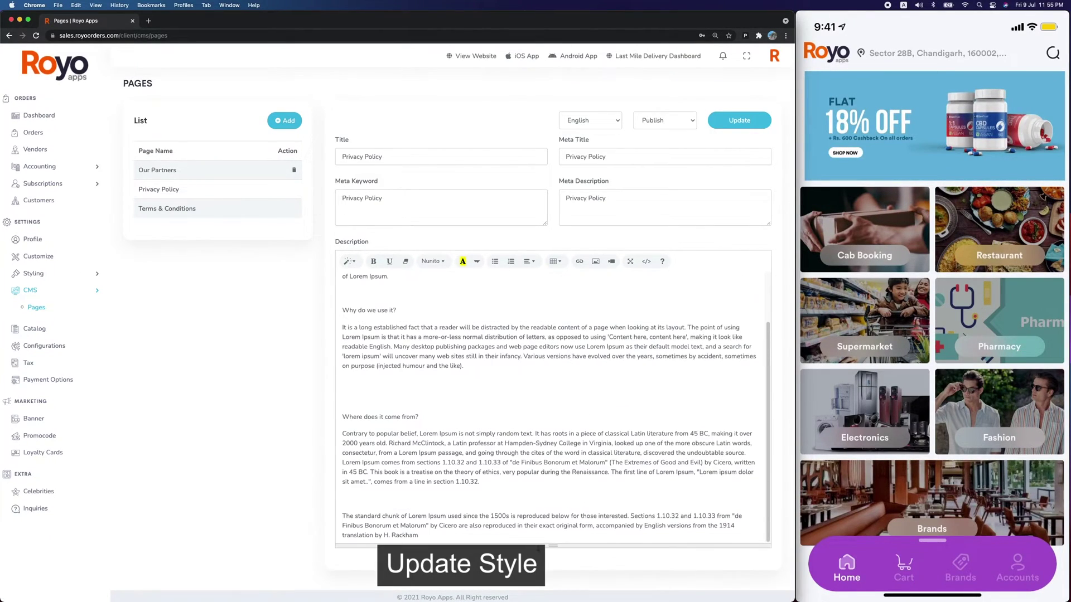
left_click(36, 330)
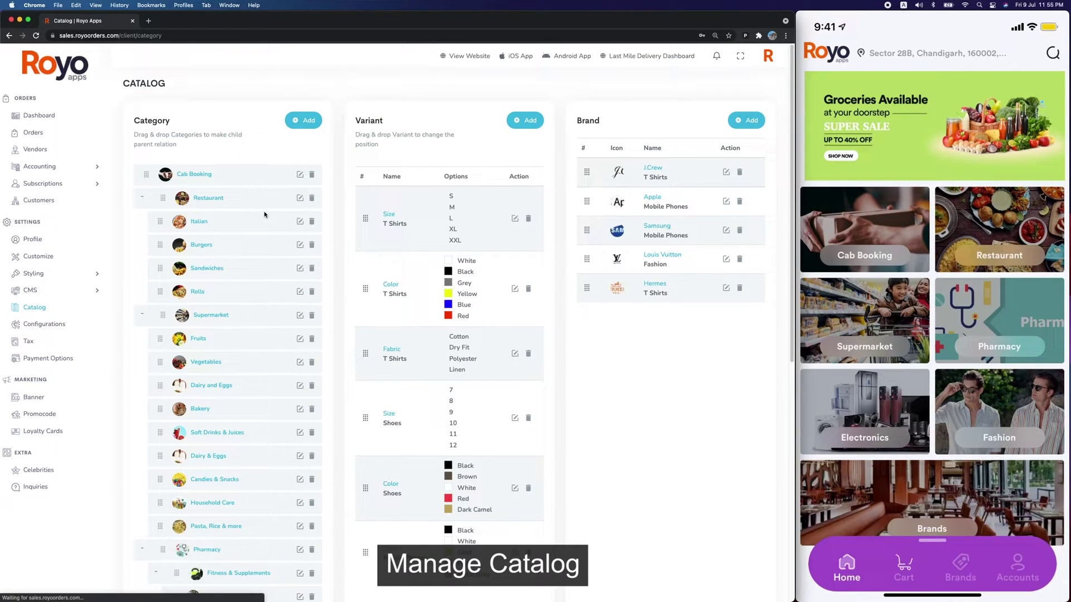
- Review the Restaurant category's edit form, set to vendor layout, then close it
scroll(264, 215, "down", 3)
scroll(264, 214, "down", 12)
scroll(263, 216, "up", 10)
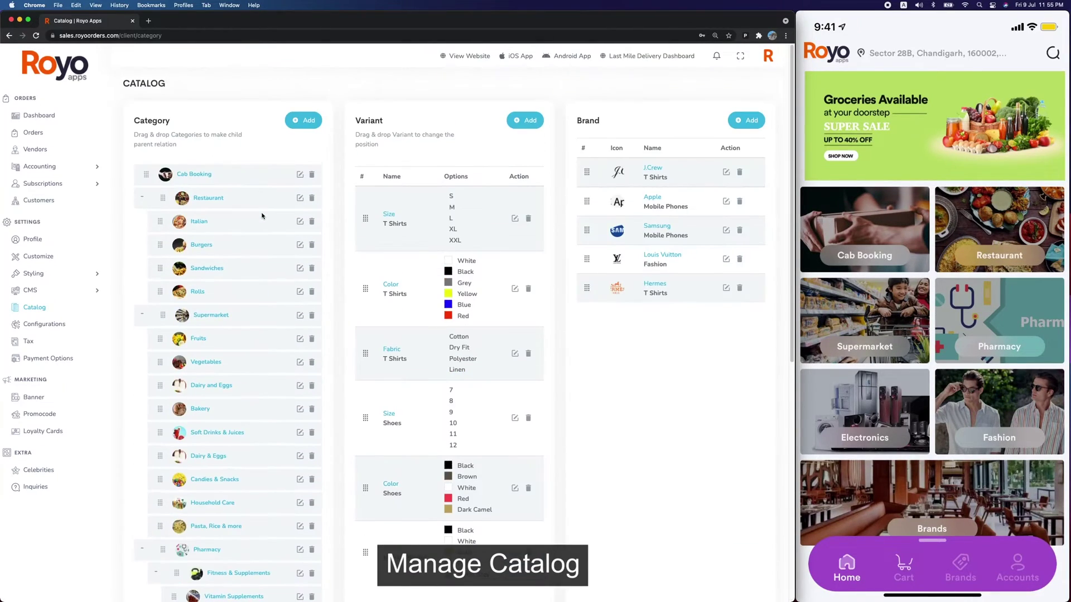
left_click(300, 198)
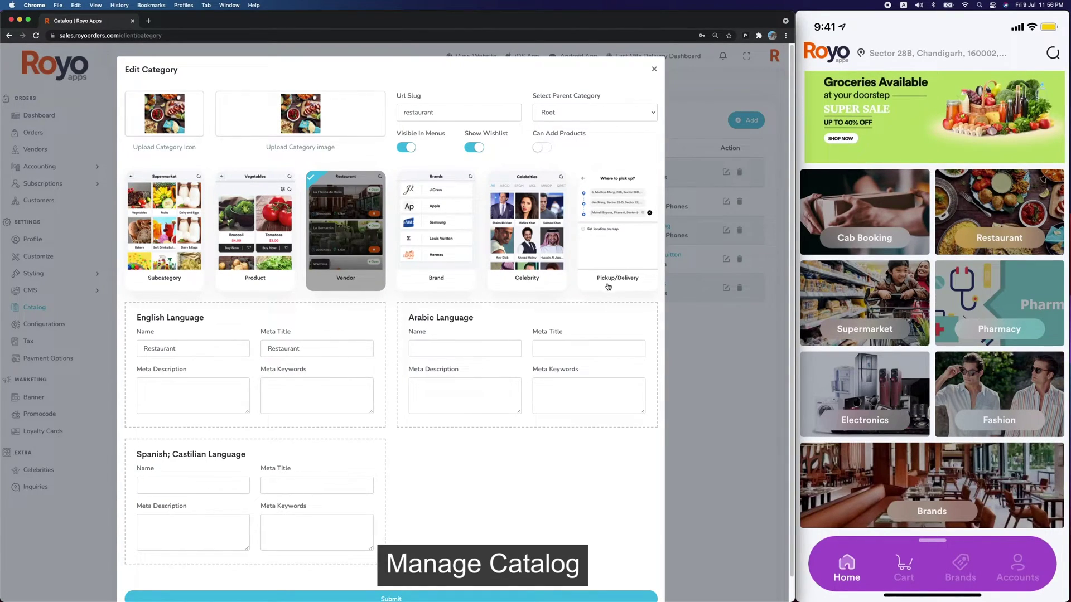
left_click(653, 69)
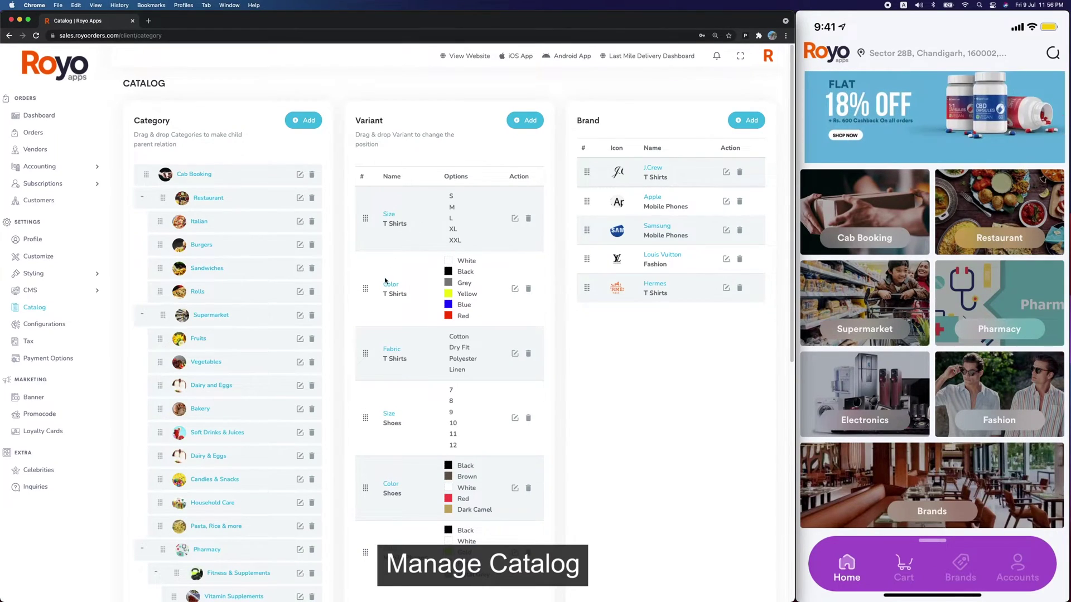
- Open and close the Color variant and Louis Vuitton brand edit forms without changes
left_click(514, 289)
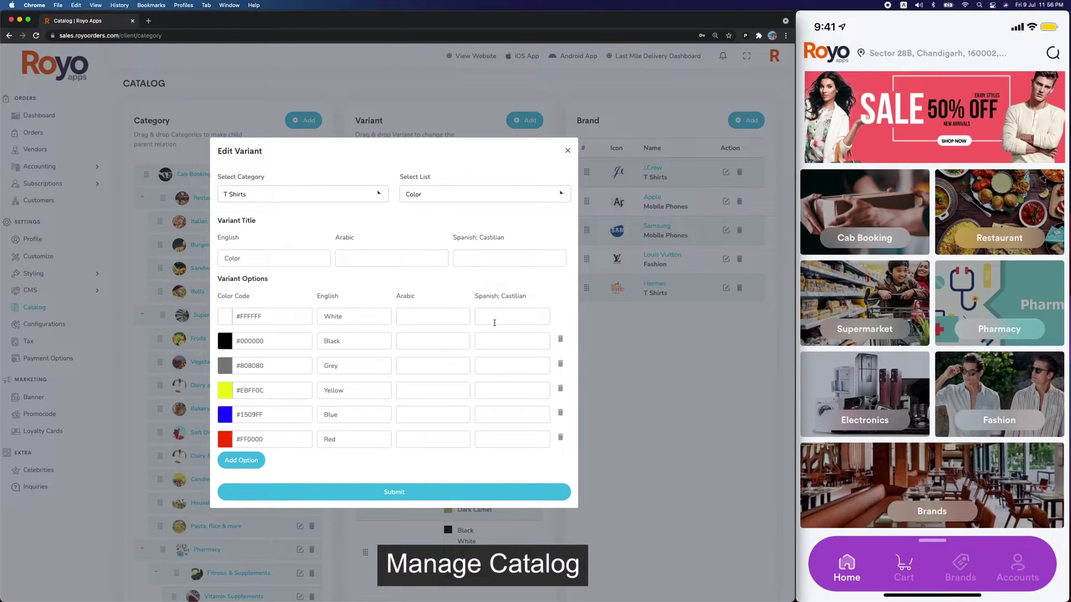
left_click(567, 150)
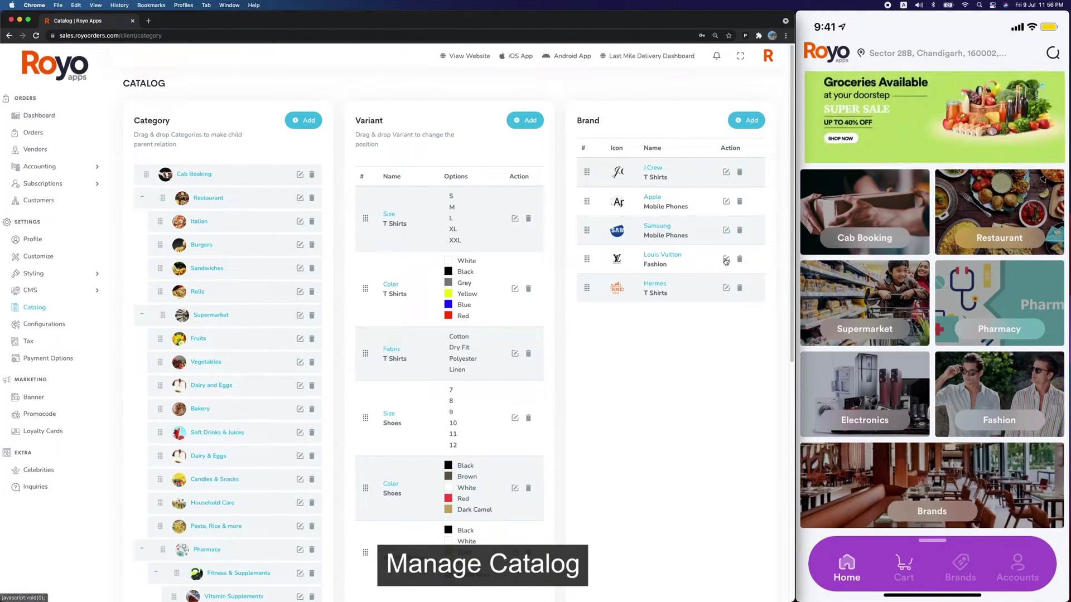
left_click(726, 259)
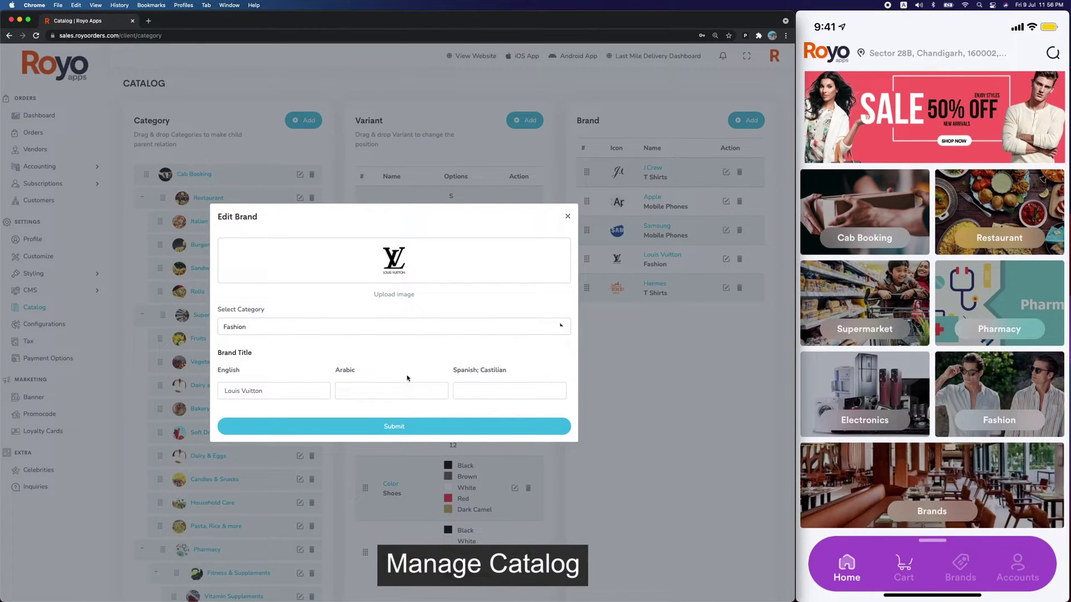
left_click(569, 217)
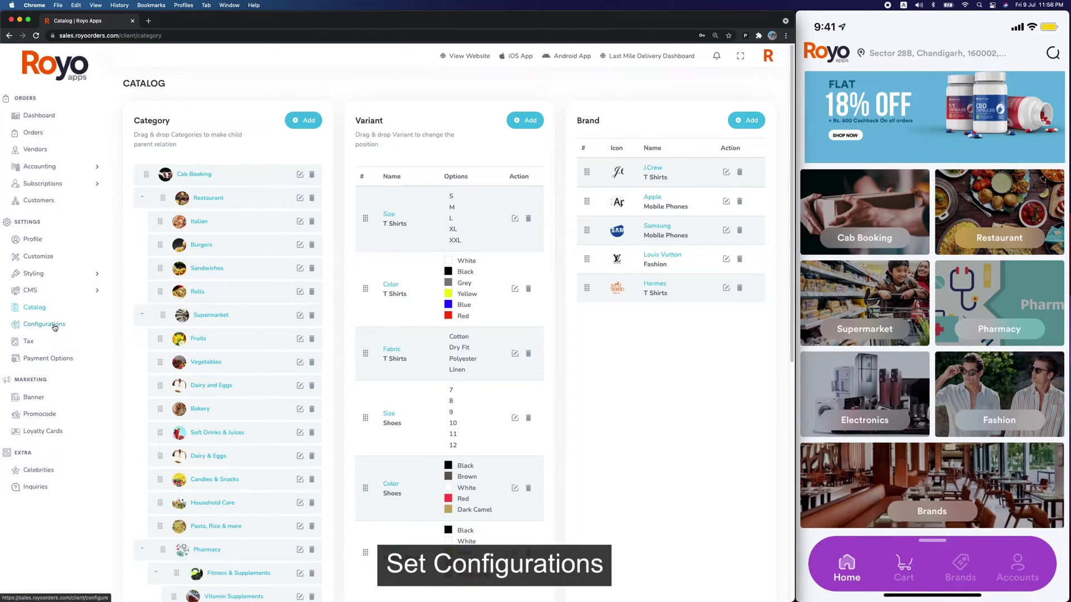
left_click(54, 326)
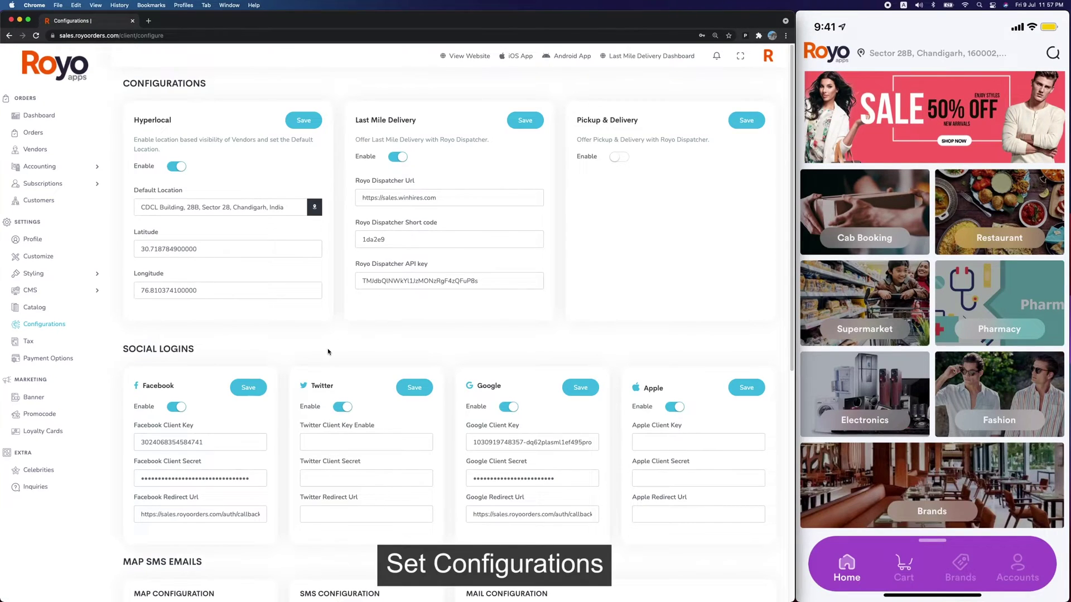
scroll(328, 352, "down", 5)
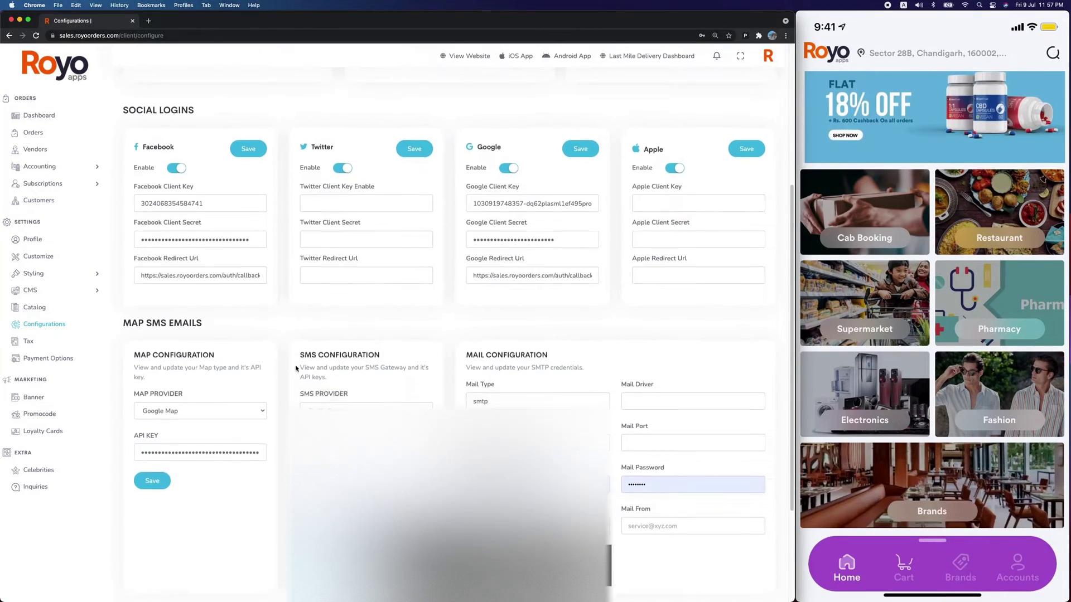
scroll(296, 368, "down", 3)
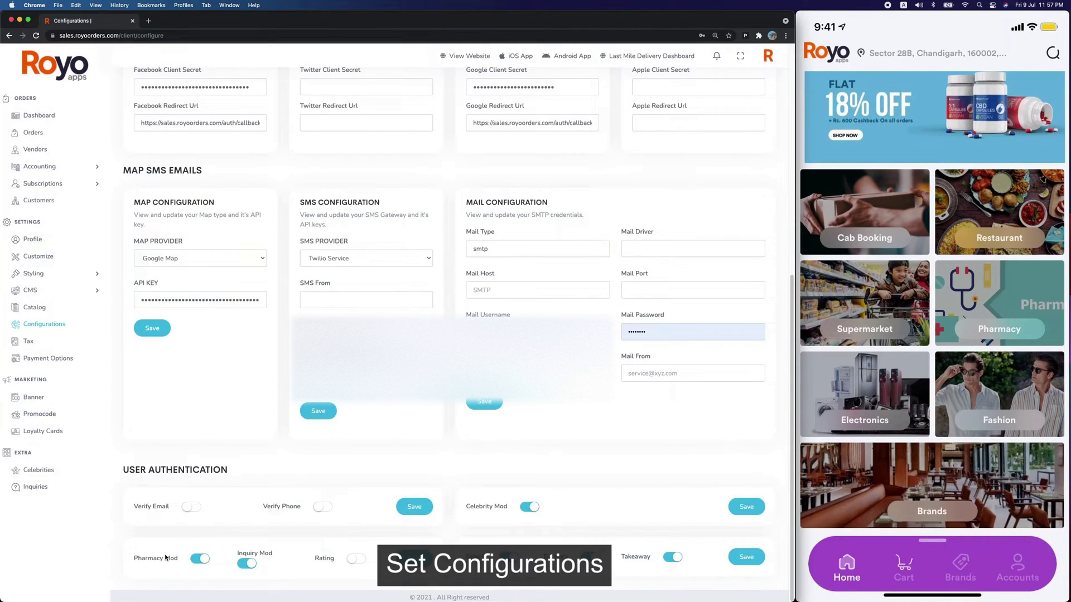
left_click(195, 560)
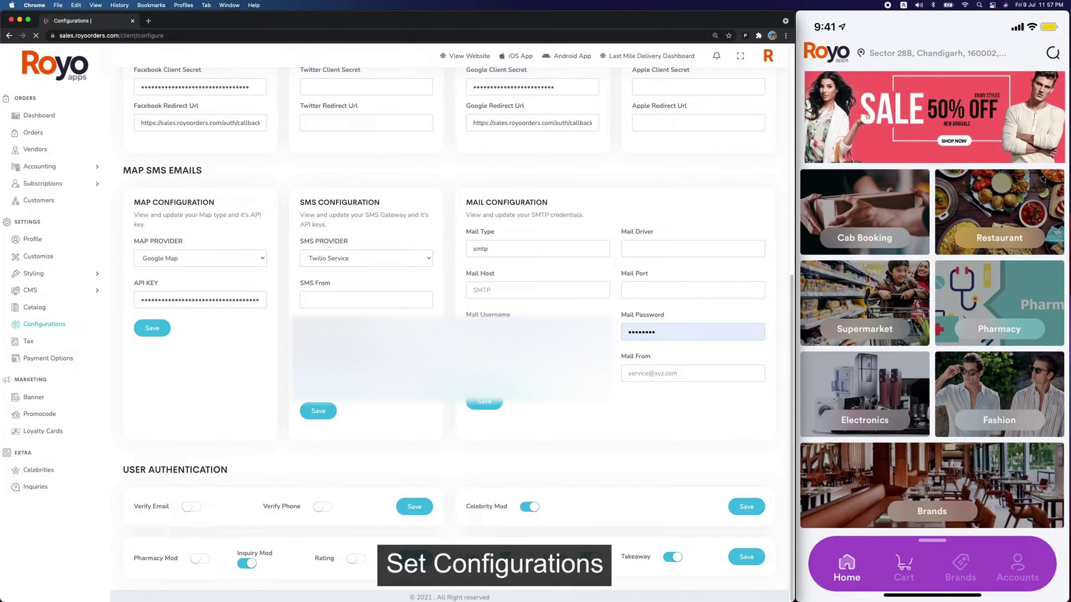
scroll(449, 323, "down", 5)
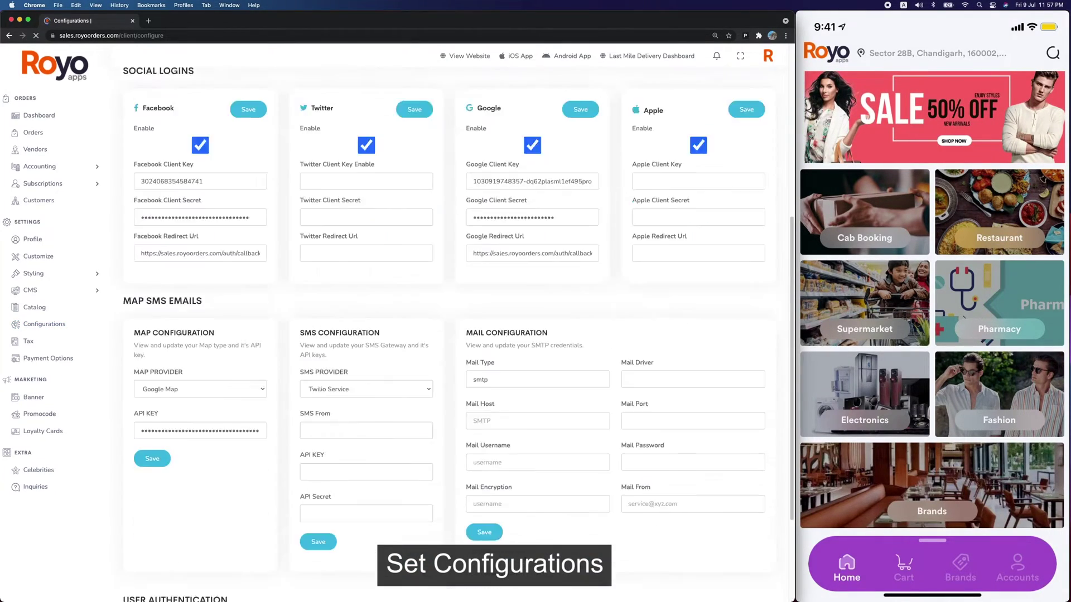
scroll(450, 324, "down", 3)
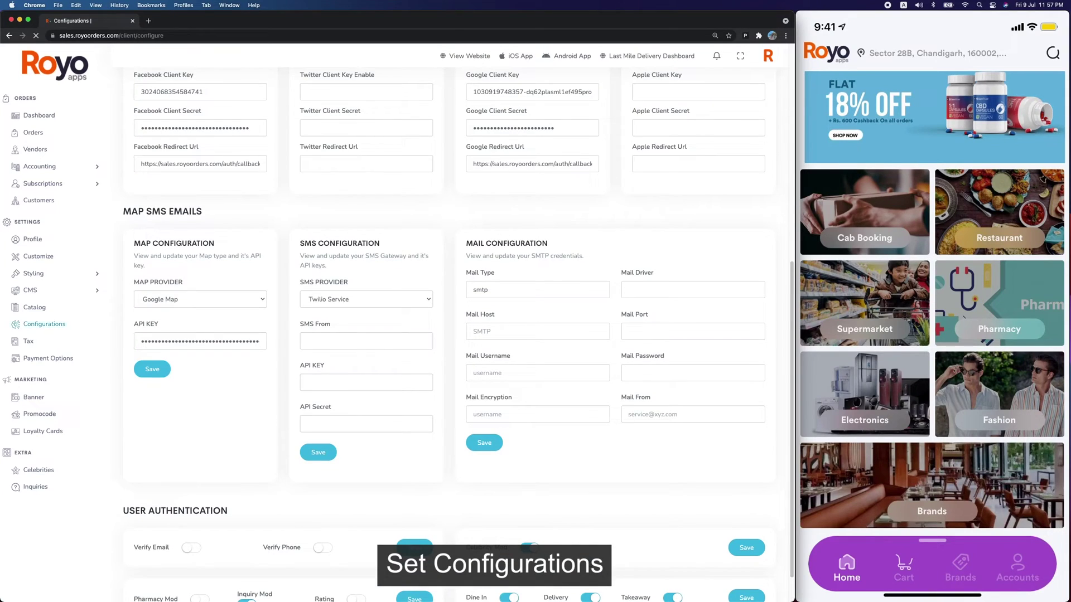
scroll(600, 542, "down", 1)
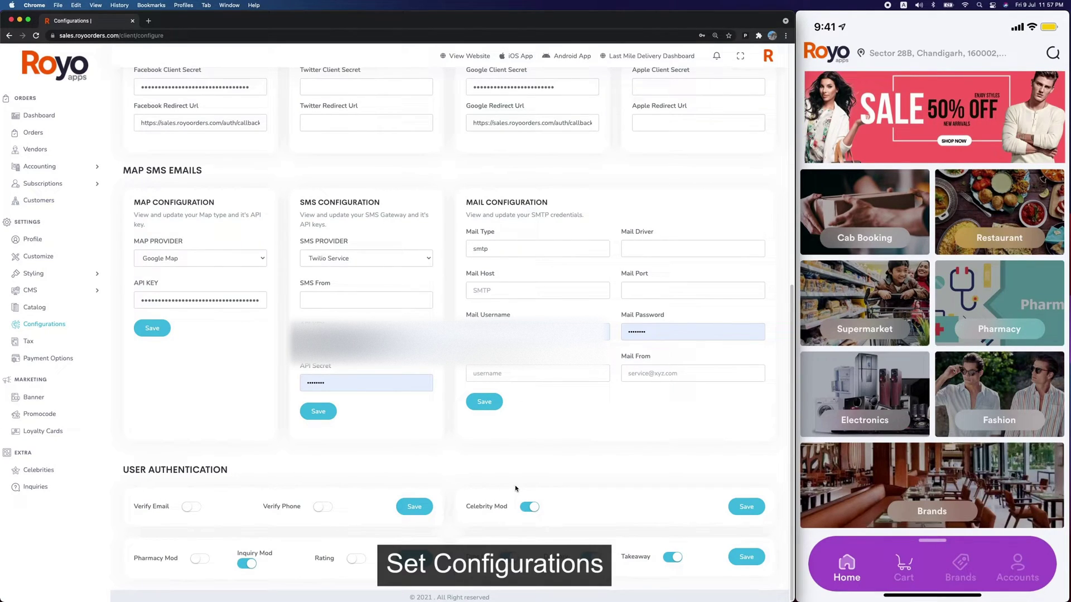
- Review the VAT 5% tax rate, then view Payment Options
left_click(81, 345)
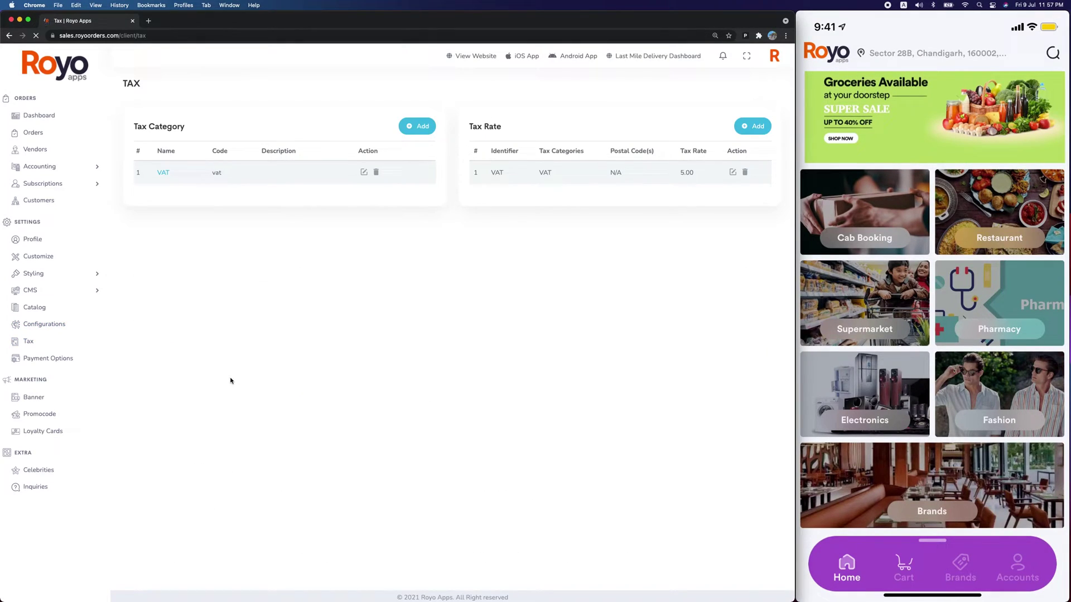
left_click(48, 359)
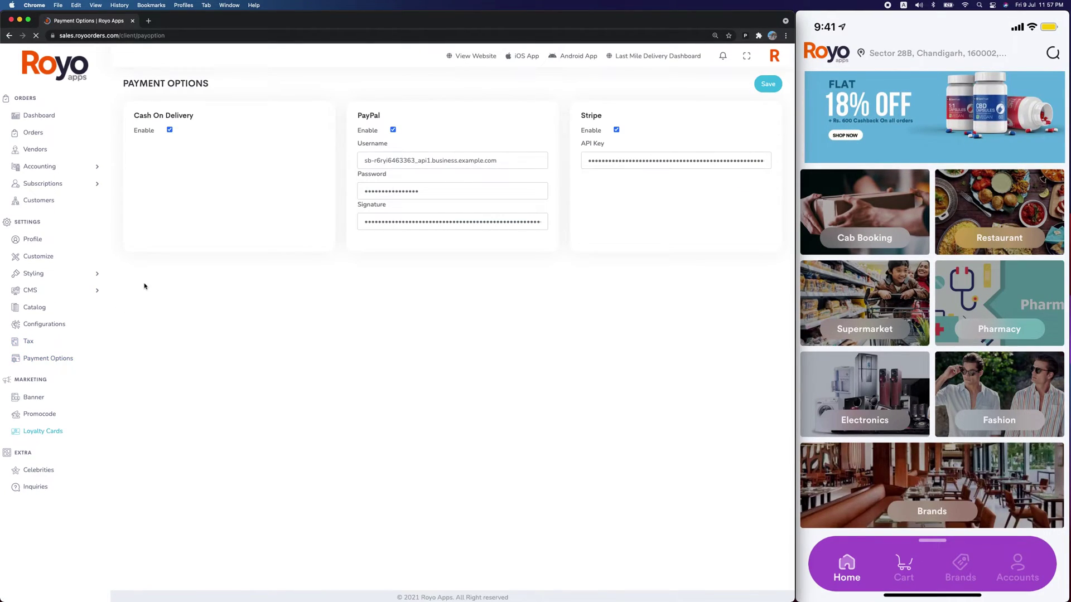
- Confirm the Grocery banner links to the fruits category and close it unsaved
left_click(34, 399)
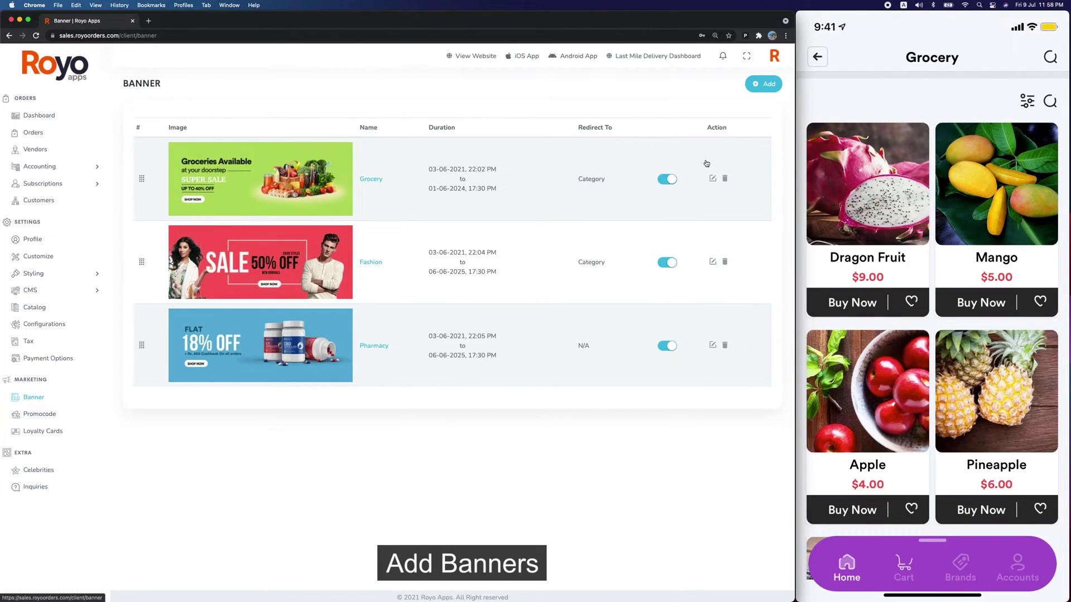
left_click(714, 179)
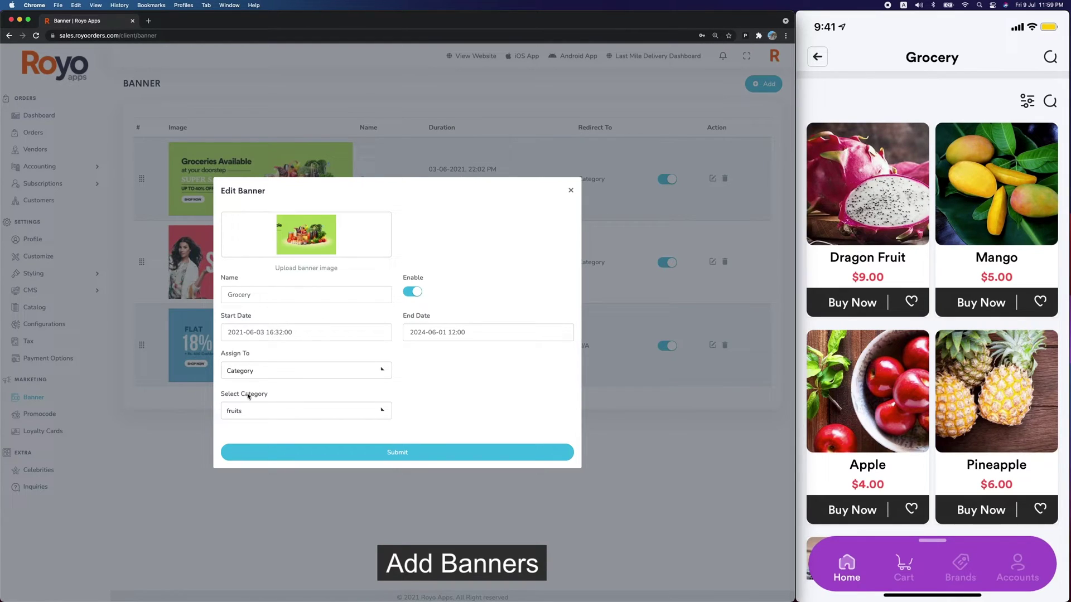
left_click(248, 415)
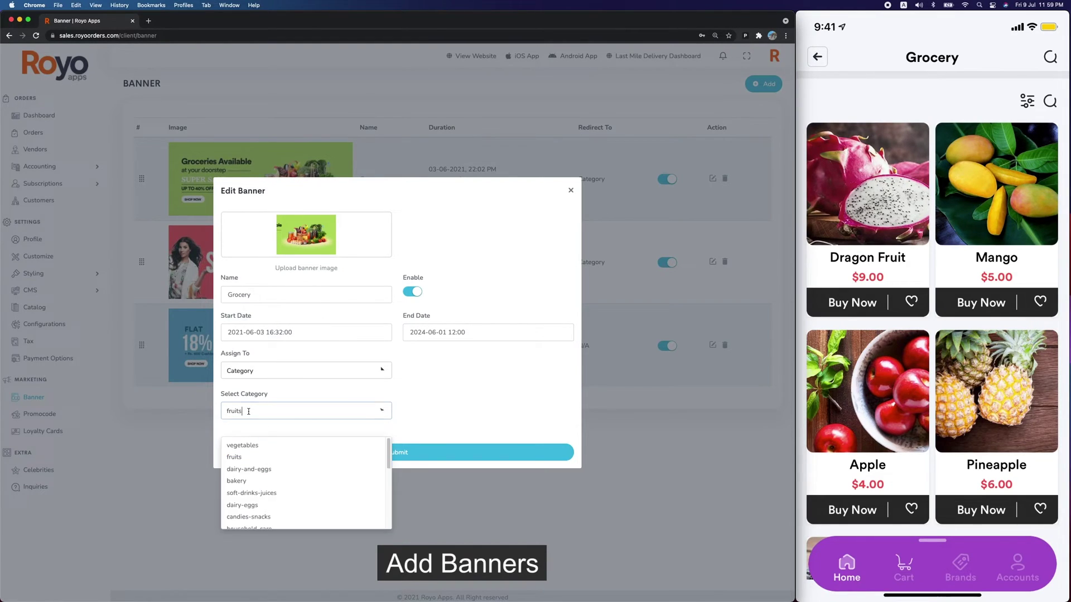
left_click(456, 427)
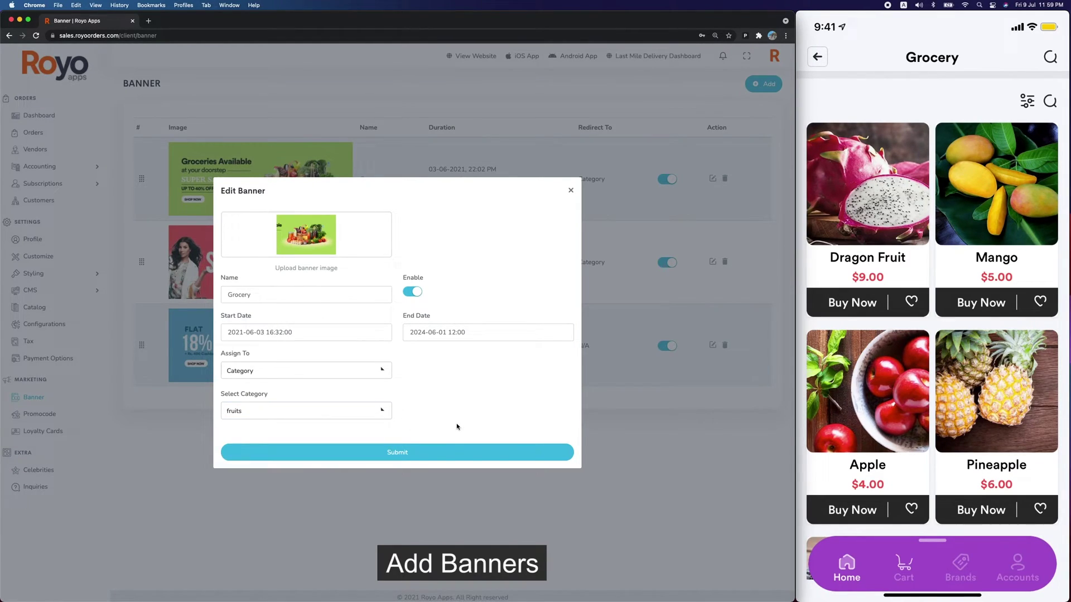
left_click(571, 191)
left_click(34, 417)
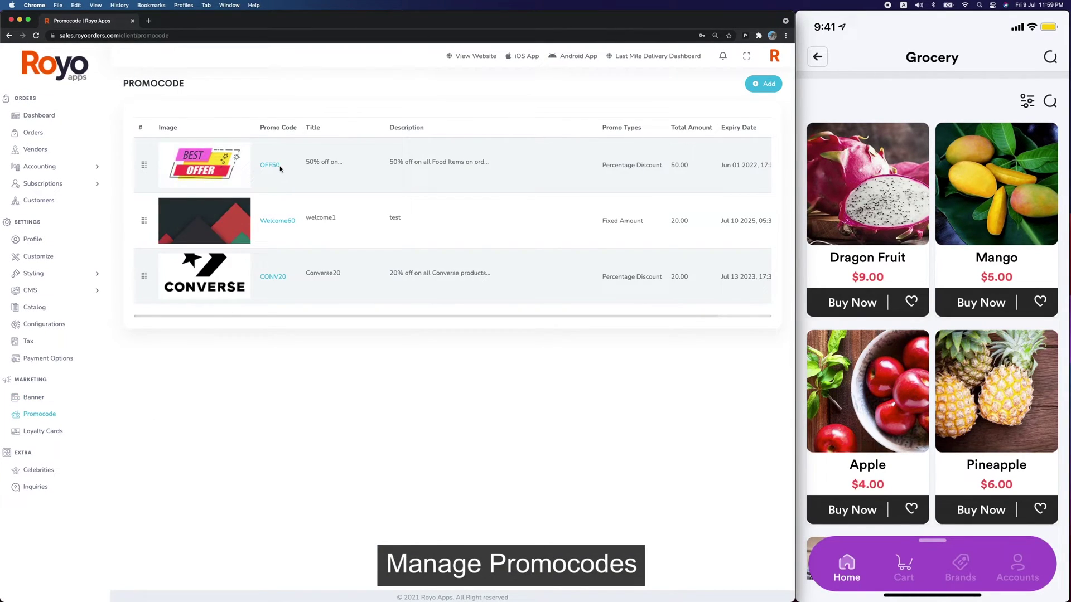
left_click(277, 165)
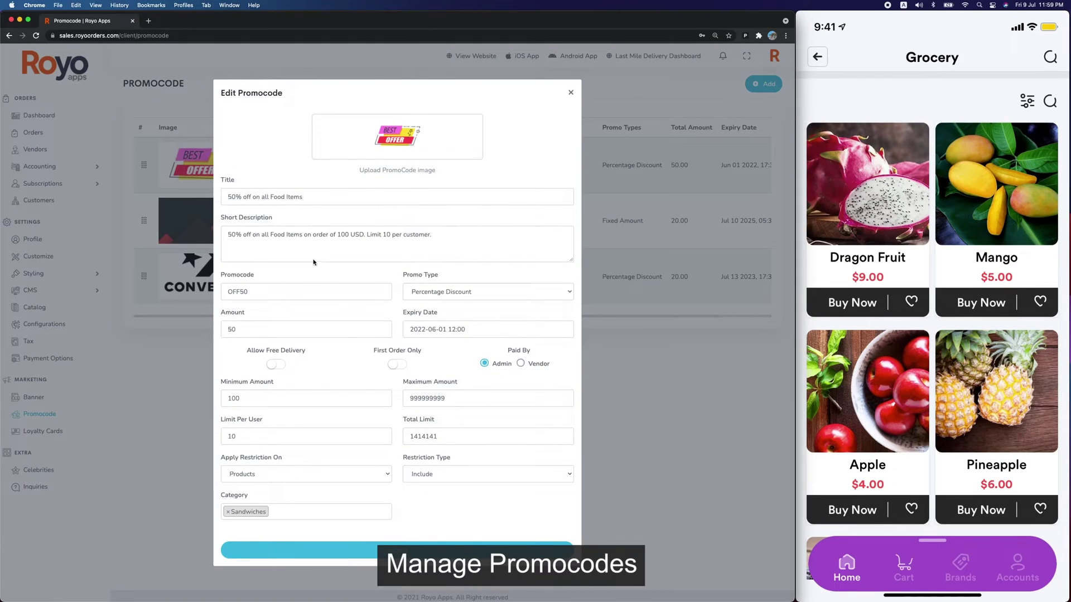
left_click(424, 292)
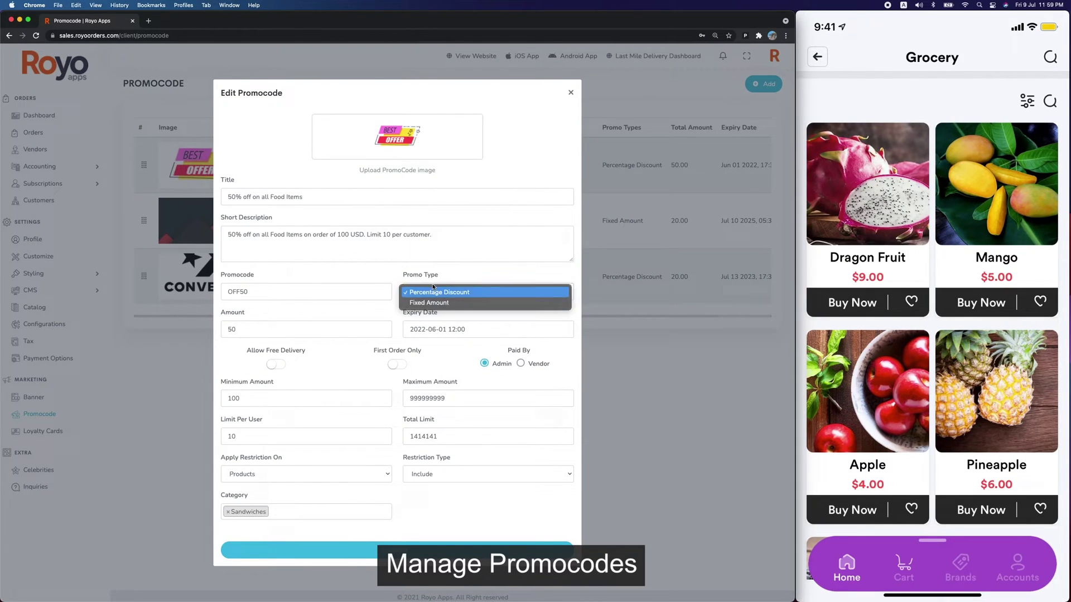
left_click(380, 271)
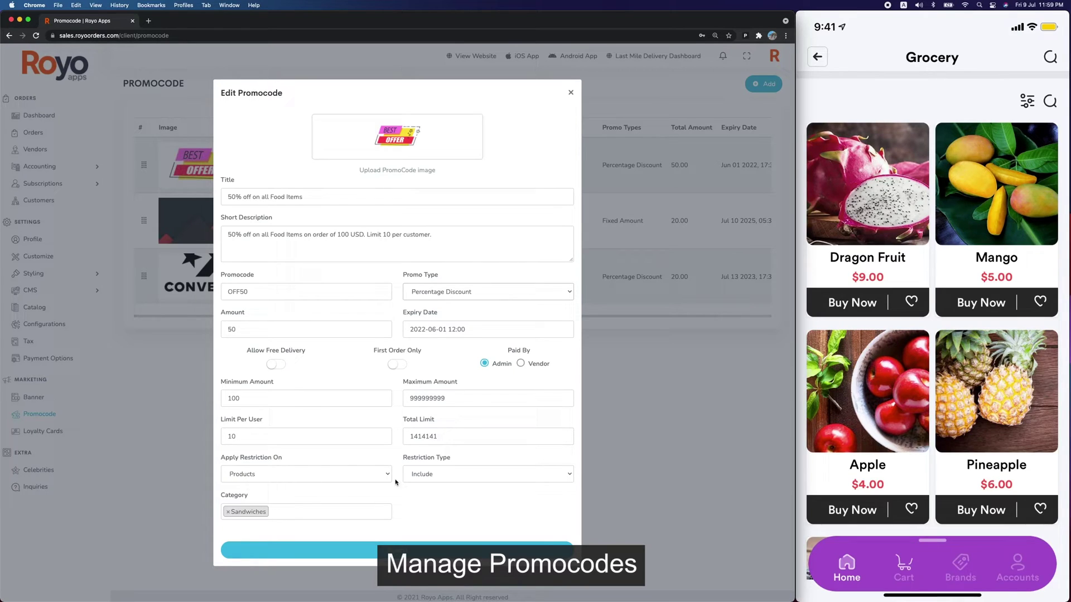
left_click(570, 92)
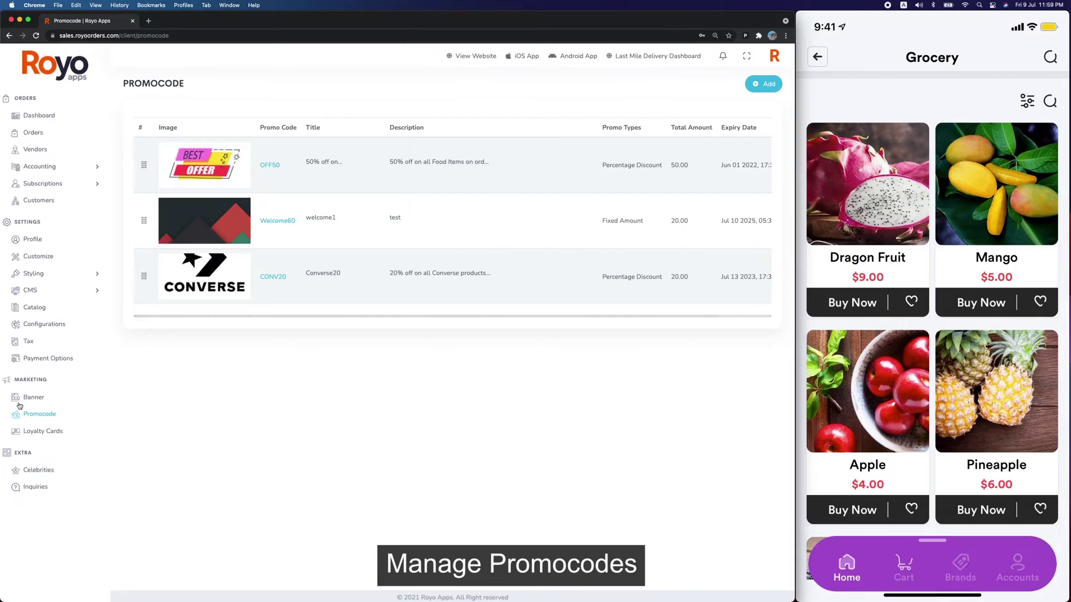
- Review the Bronze loyalty card and change the 1 $ conversion value from 10 to 1
left_click(39, 432)
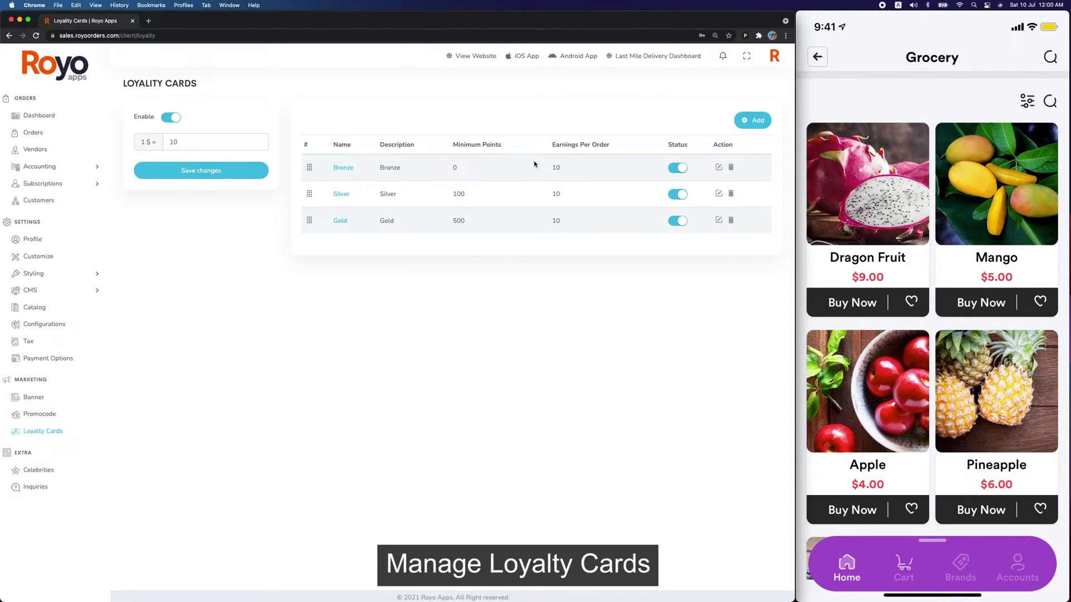
left_click(718, 169)
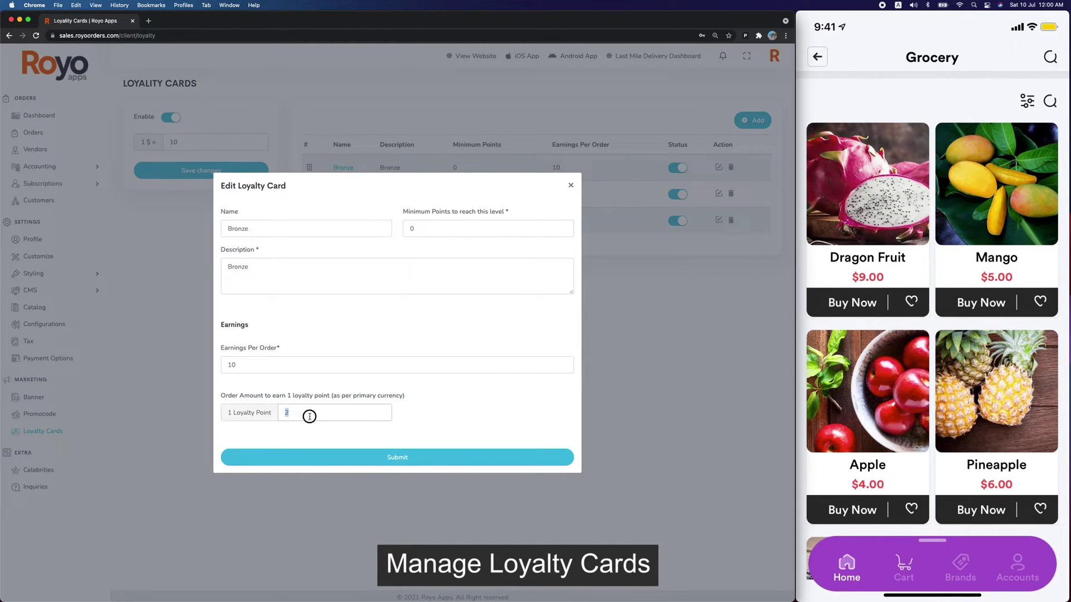
left_click(571, 185)
left_click_drag(196, 141, 156, 144)
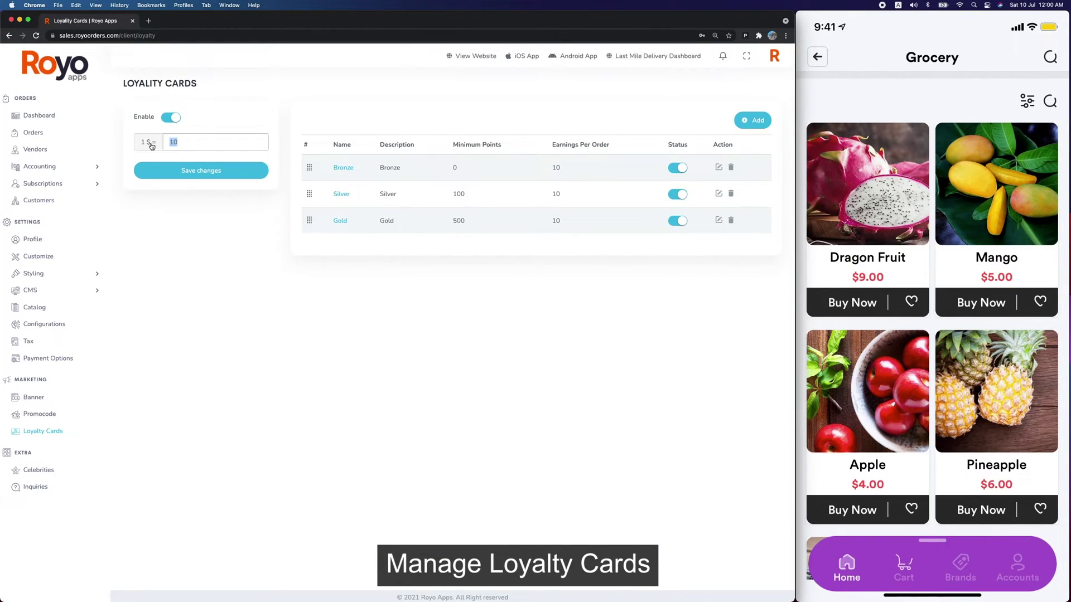
type("1")
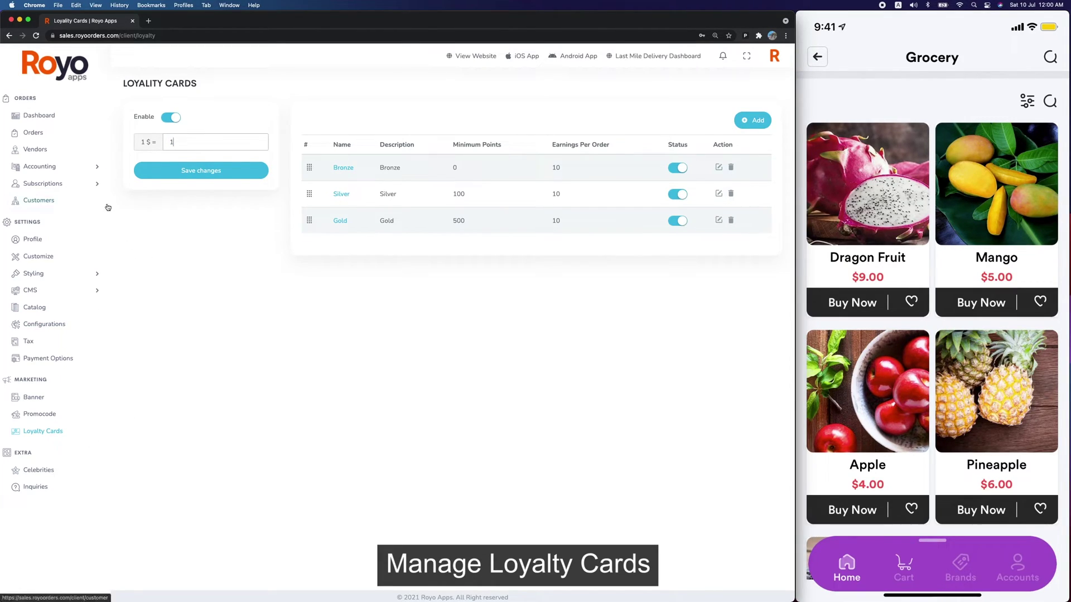
- Open the Converse vendor profile and review its service area and weekly delivery slots
left_click(35, 149)
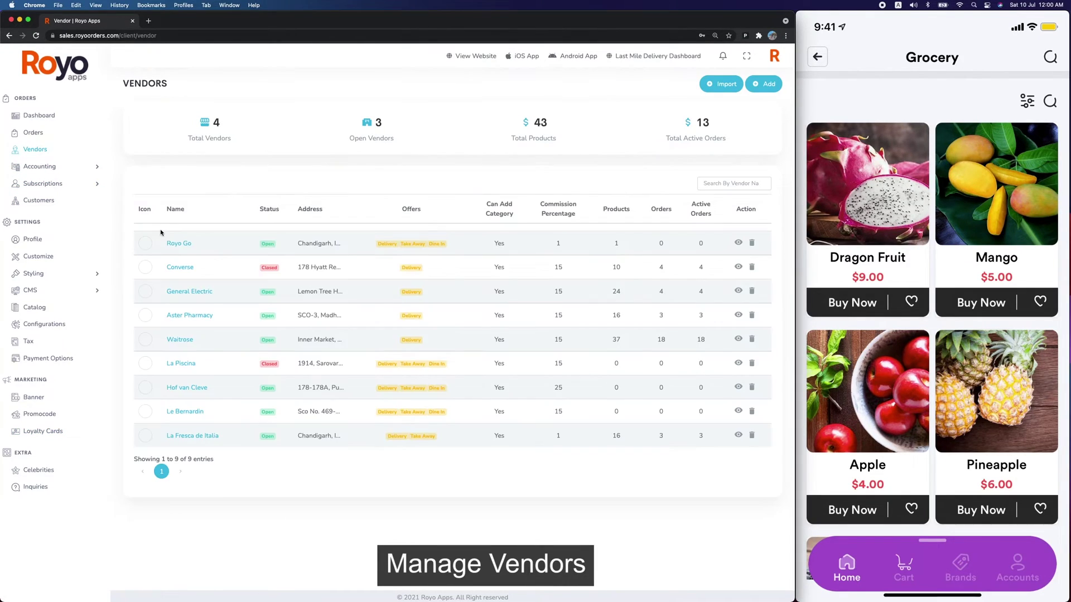
left_click(188, 270)
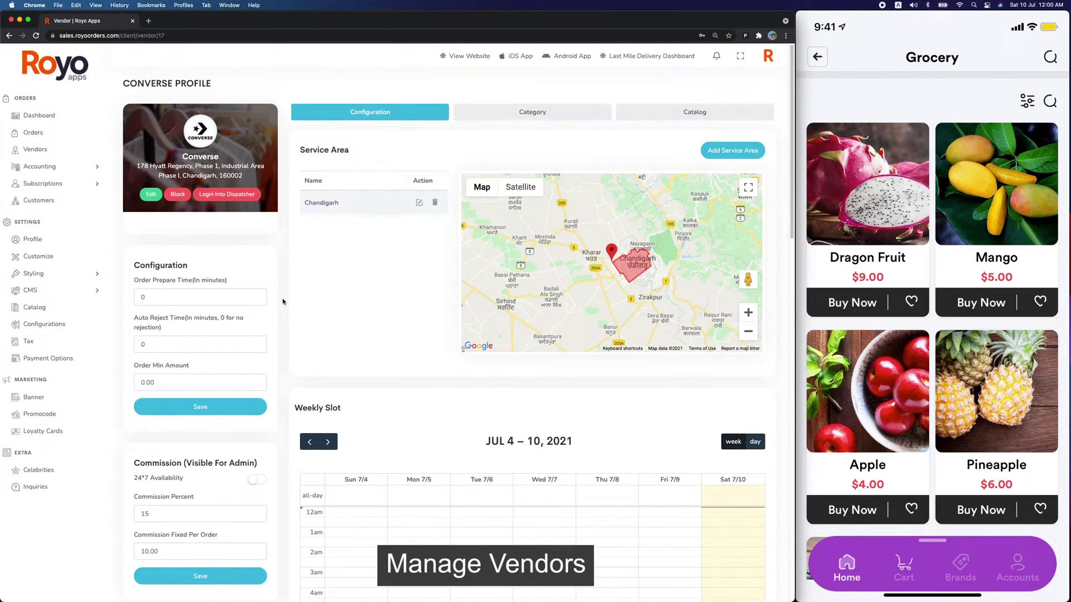
scroll(282, 301, "down", 2)
scroll(282, 301, "down", 3)
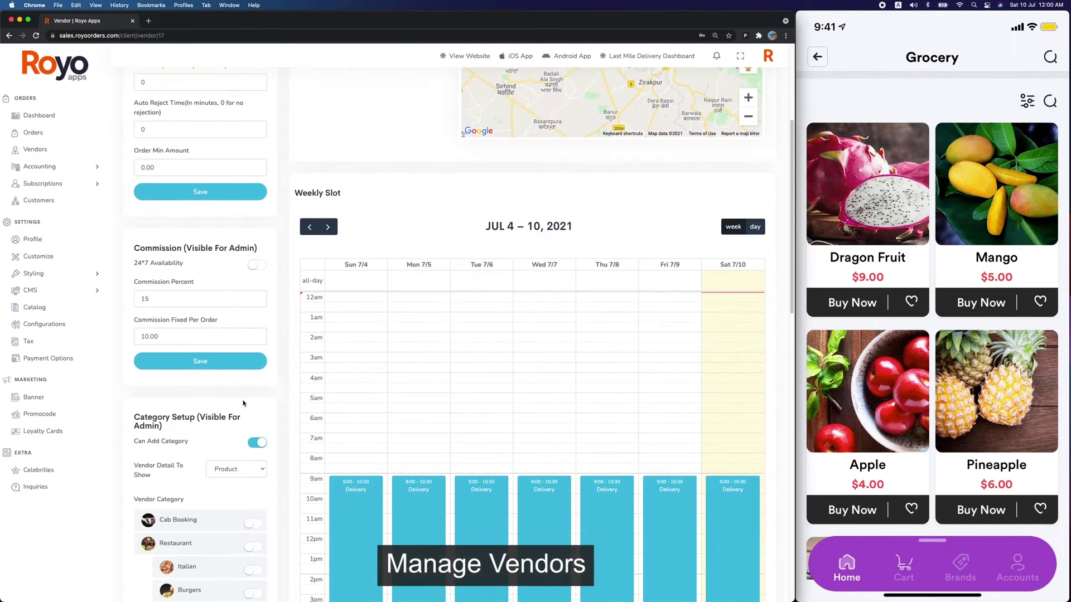
scroll(270, 368, "down", 5)
scroll(262, 346, "down", 5)
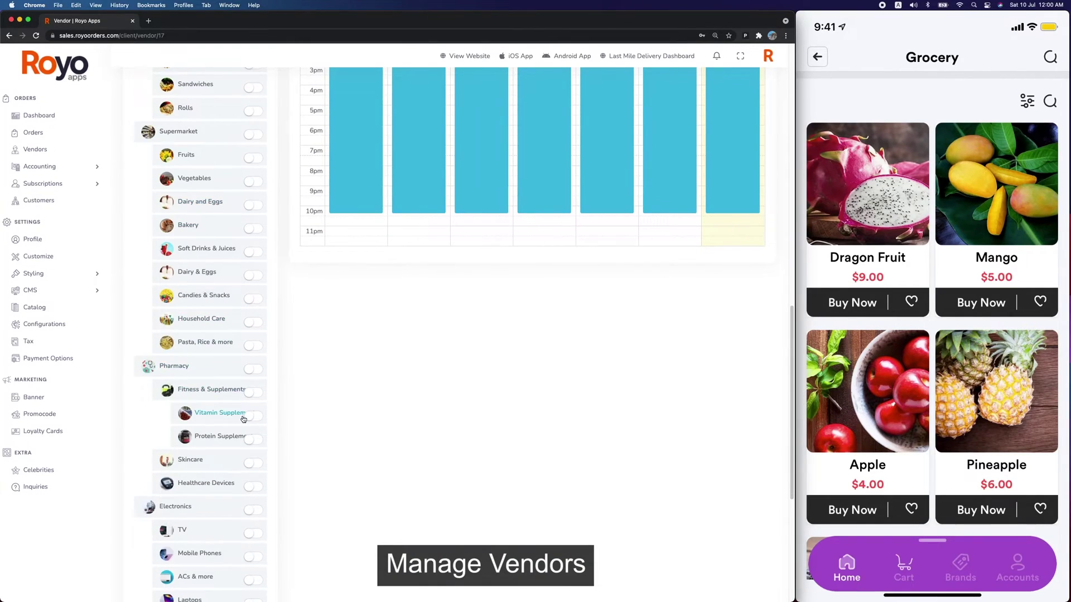
scroll(245, 424, "down", 5)
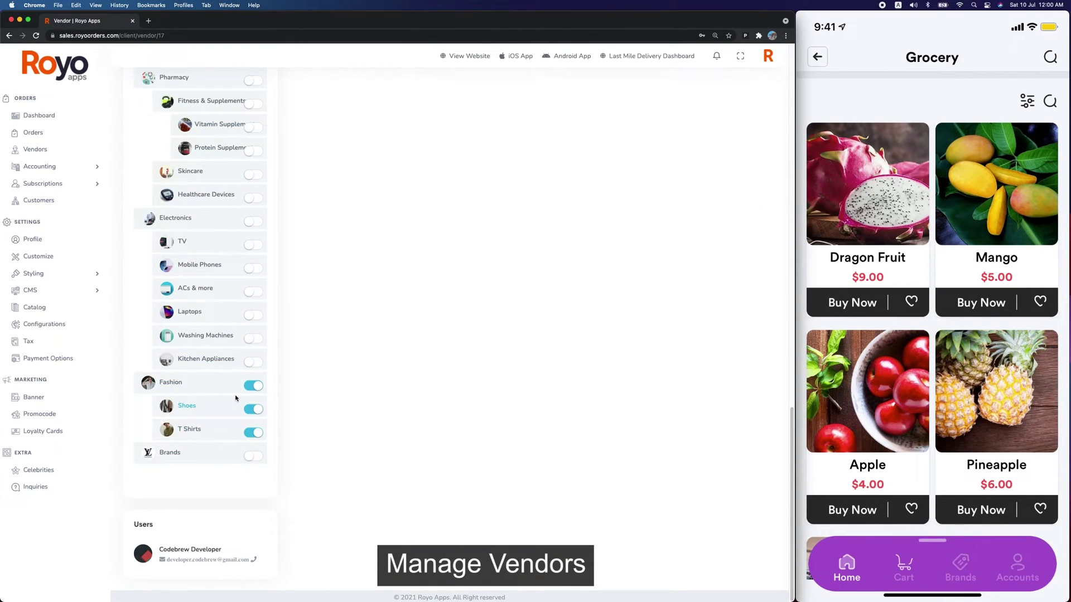
scroll(421, 371, "up", 2)
scroll(424, 371, "up", 8)
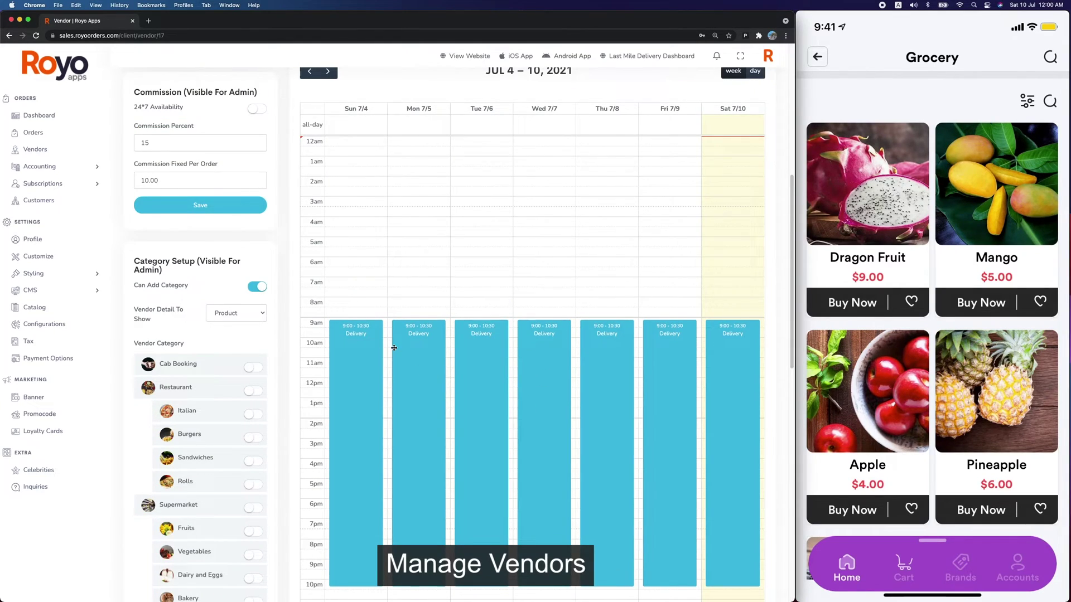
scroll(394, 347, "up", 2)
scroll(335, 307, "up", 3)
scroll(251, 250, "up", 3)
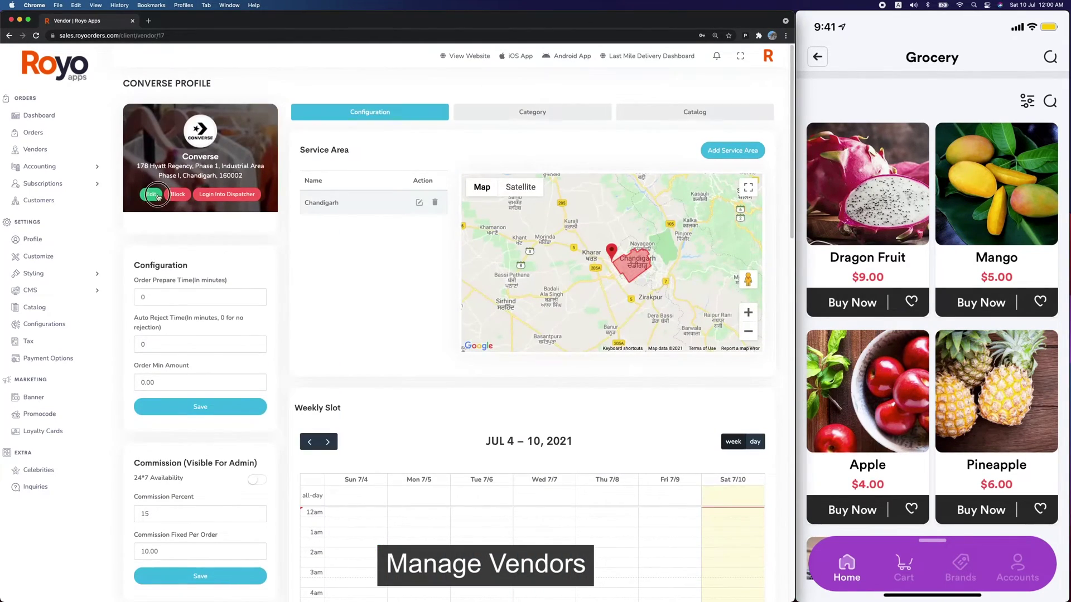
- Open the Converse edit form, close it unchanged, and view the vendor's categories and Shoe Polish addons
left_click(151, 195)
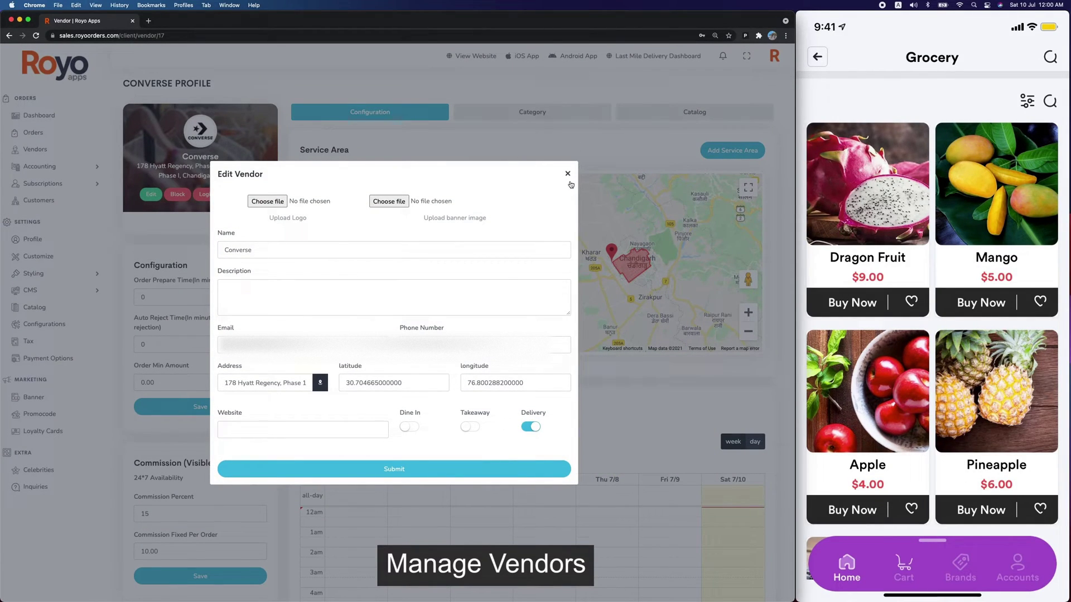
left_click(567, 174)
scroll(363, 310, "down", 5)
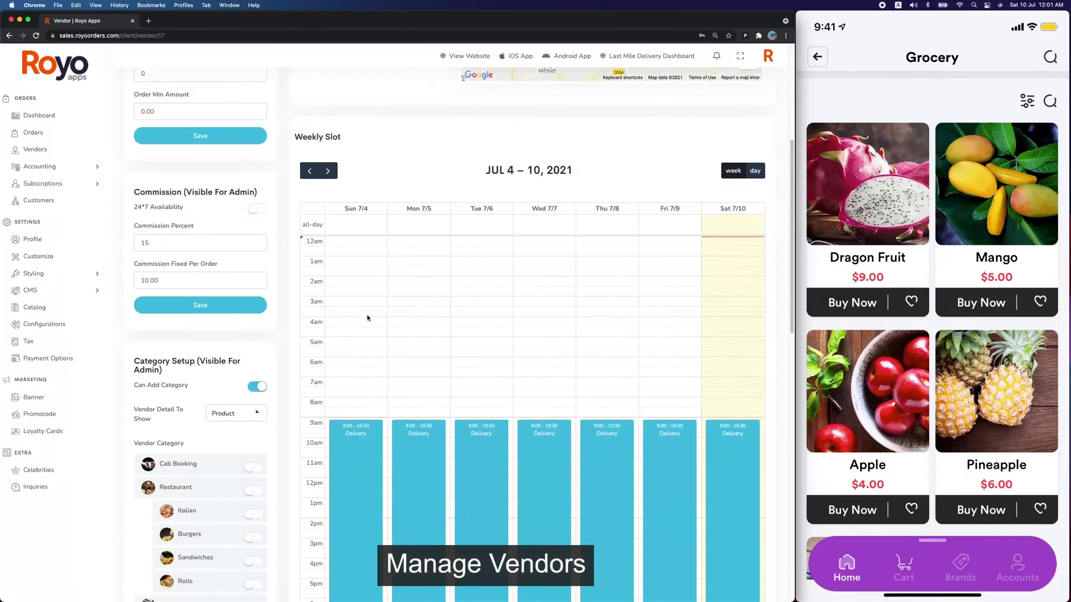
scroll(463, 340, "up", 5)
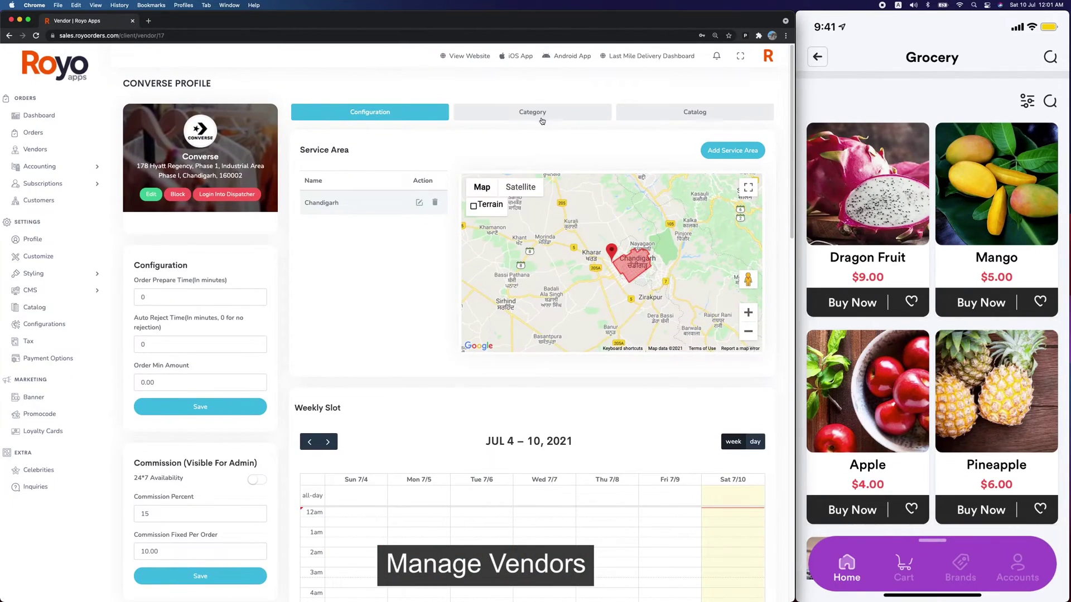
left_click(546, 111)
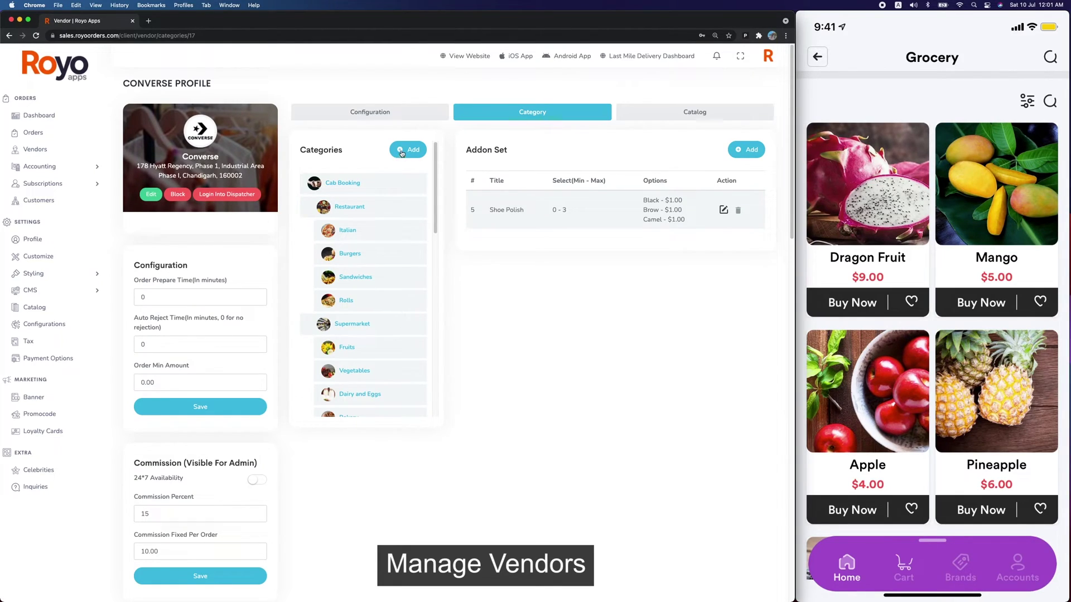
scroll(389, 269, "down", 5)
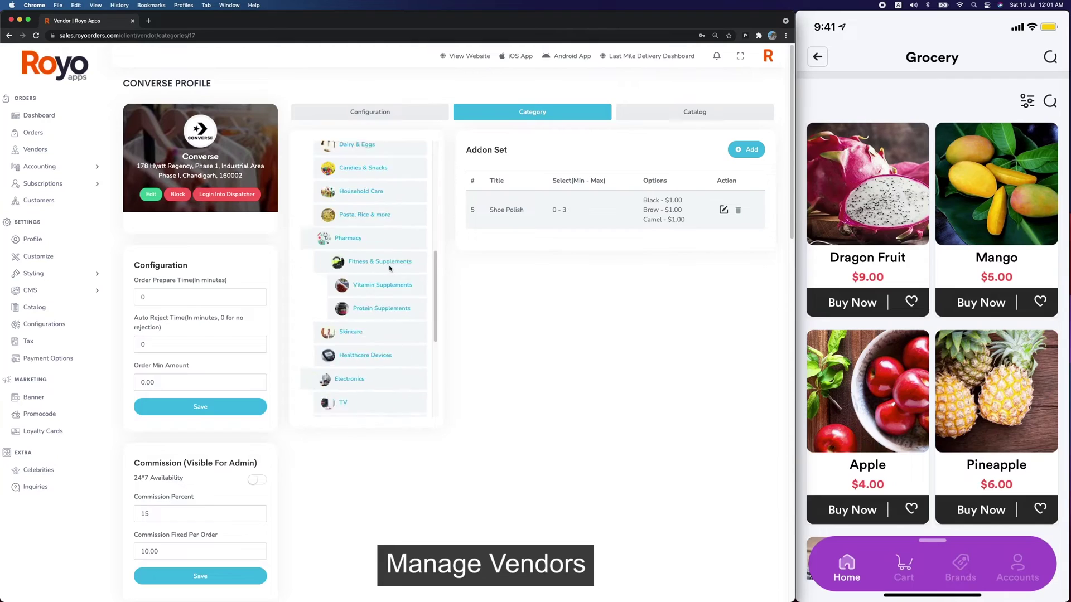
scroll(390, 269, "down", 5)
scroll(389, 268, "up", 10)
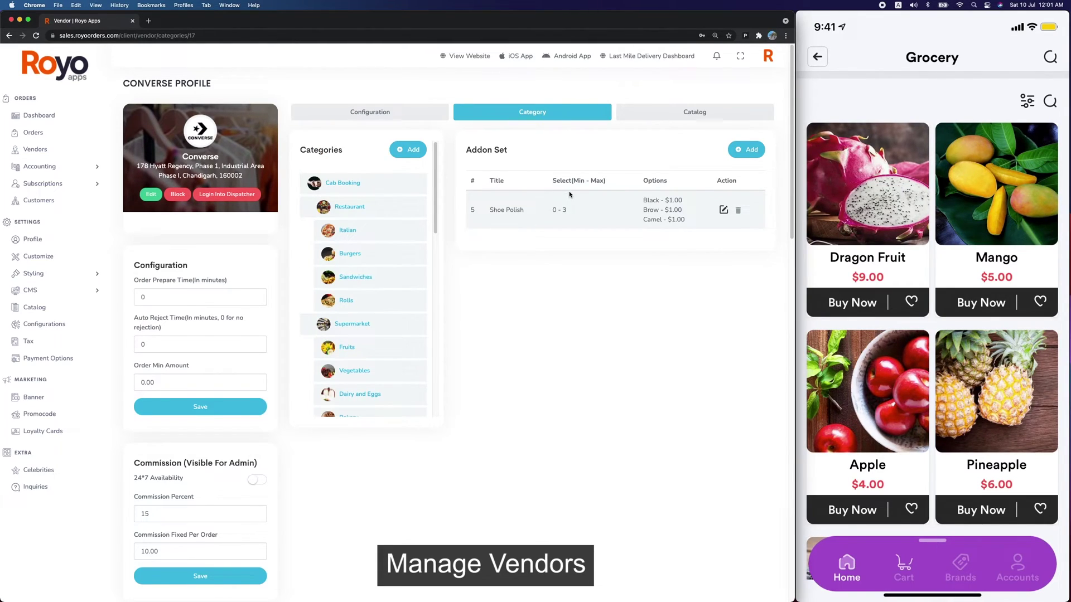
left_click(724, 209)
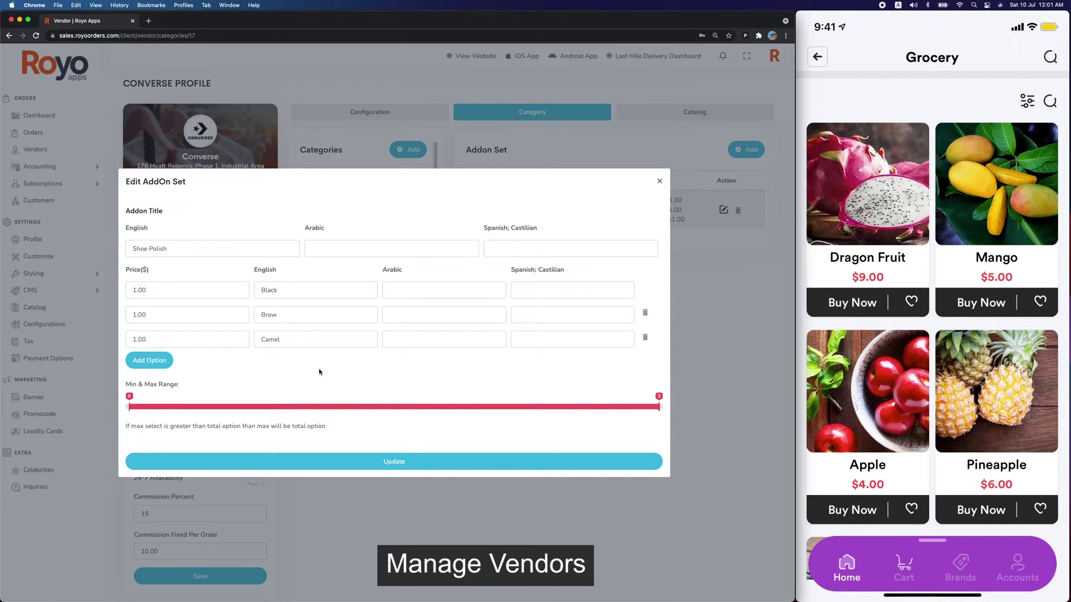
left_click(659, 181)
left_click(694, 109)
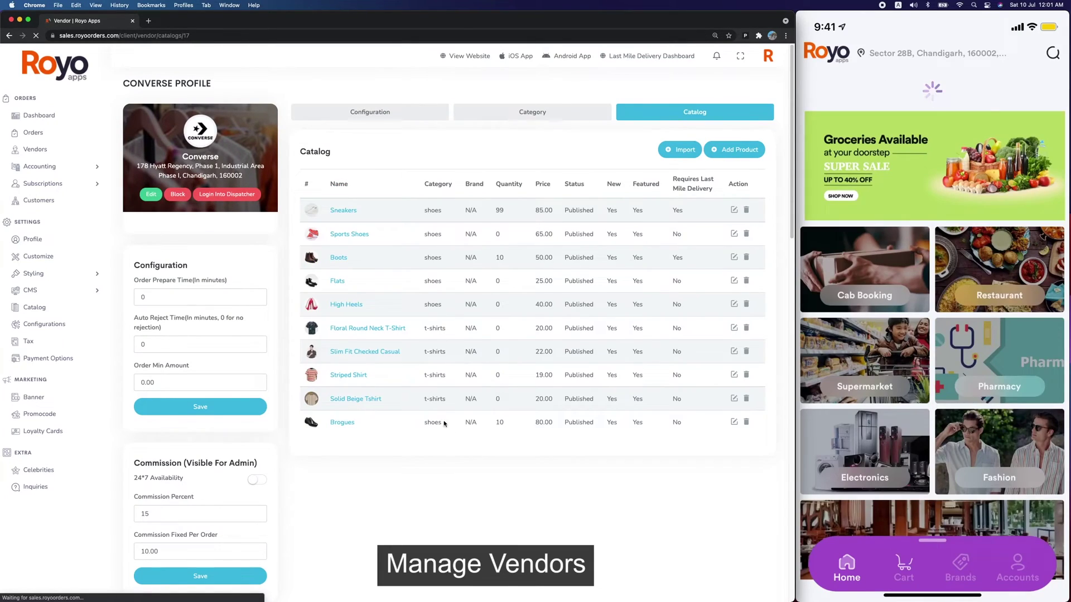
- Open Brogues for editing and preview its details in Arabic, then switch back to English
left_click(734, 422)
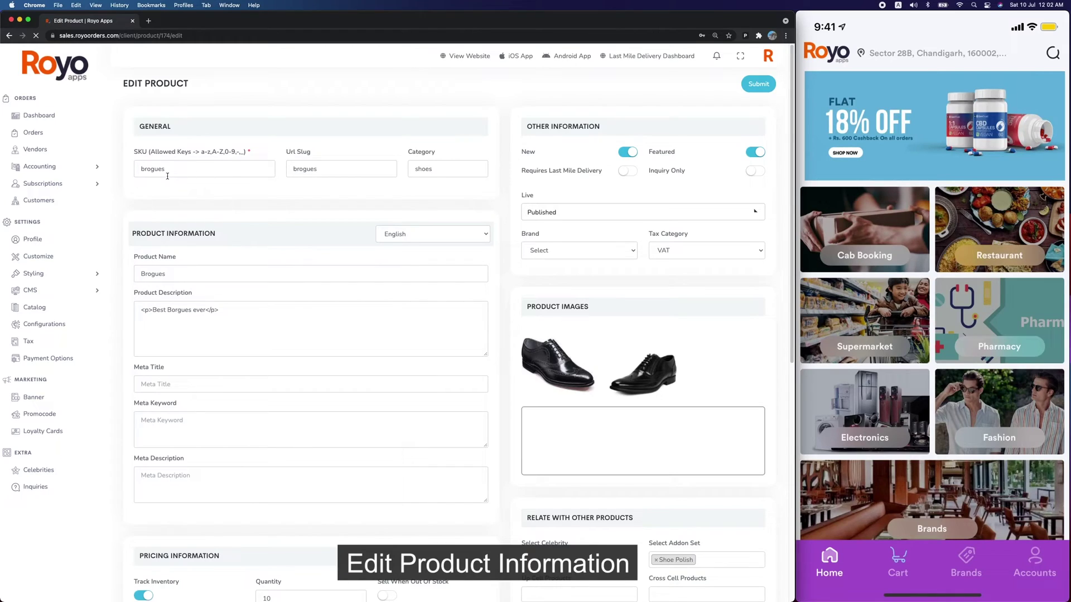
scroll(406, 301, "down", 1)
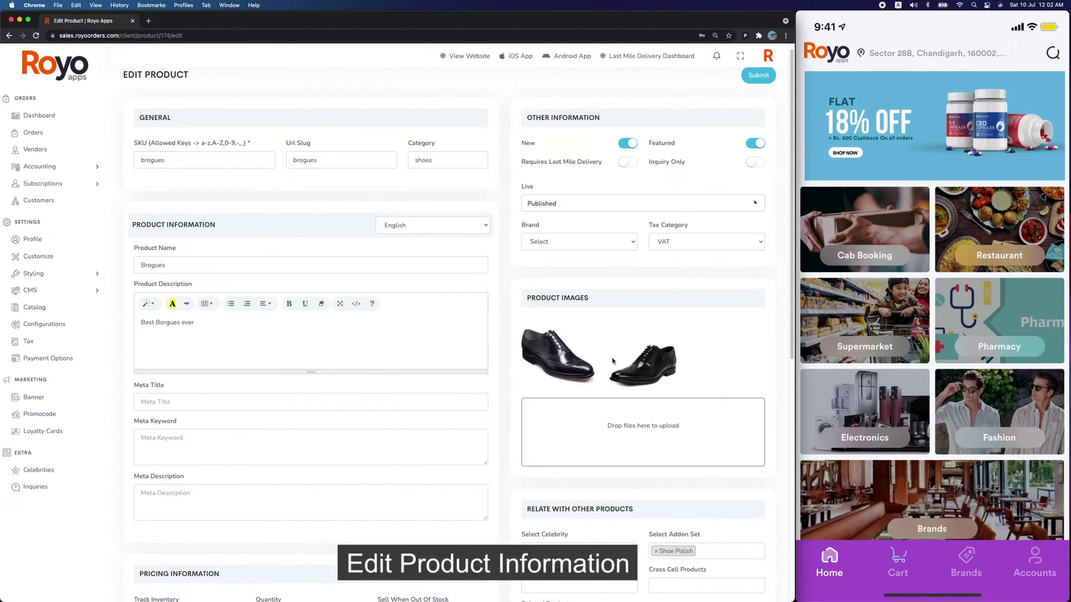
left_click(466, 228)
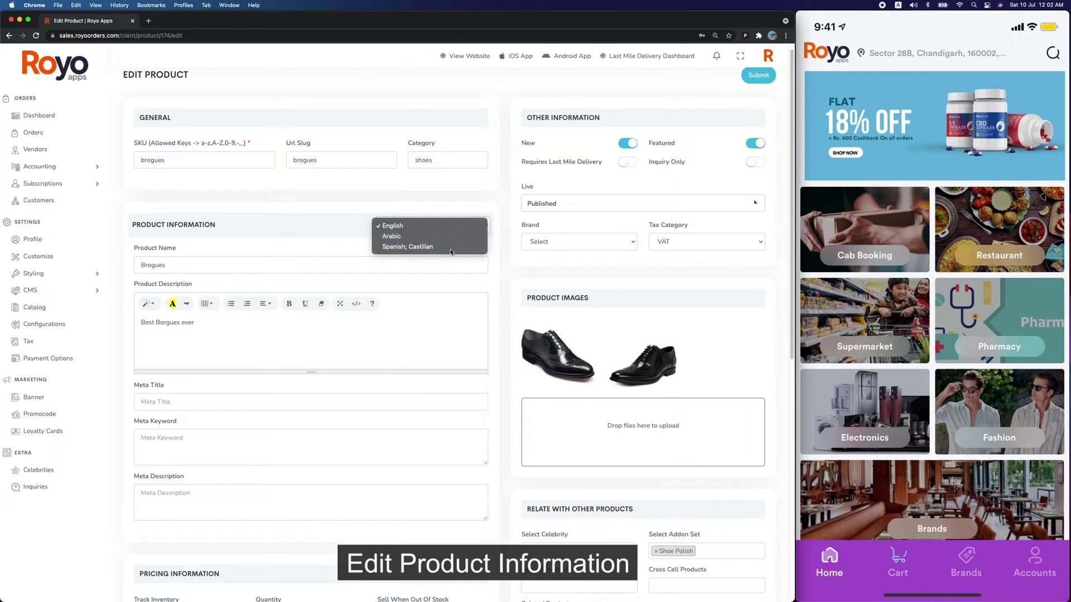
left_click(453, 236)
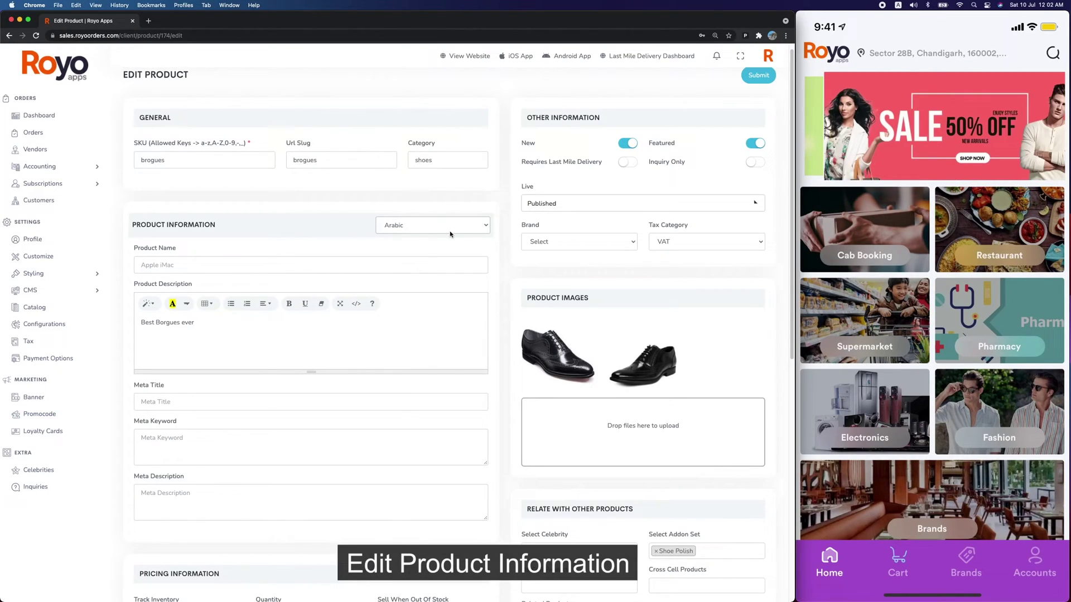
left_click(450, 235)
left_click(446, 211)
- Turn on Requires Last Mile Delivery, keeping status Published and tax category VAT
left_click(624, 163)
left_click(608, 207)
left_click(526, 182)
left_click(555, 241)
left_click(675, 245)
left_click(622, 225)
- Tick size 10 under Variant Information
scroll(630, 262, "down", 2)
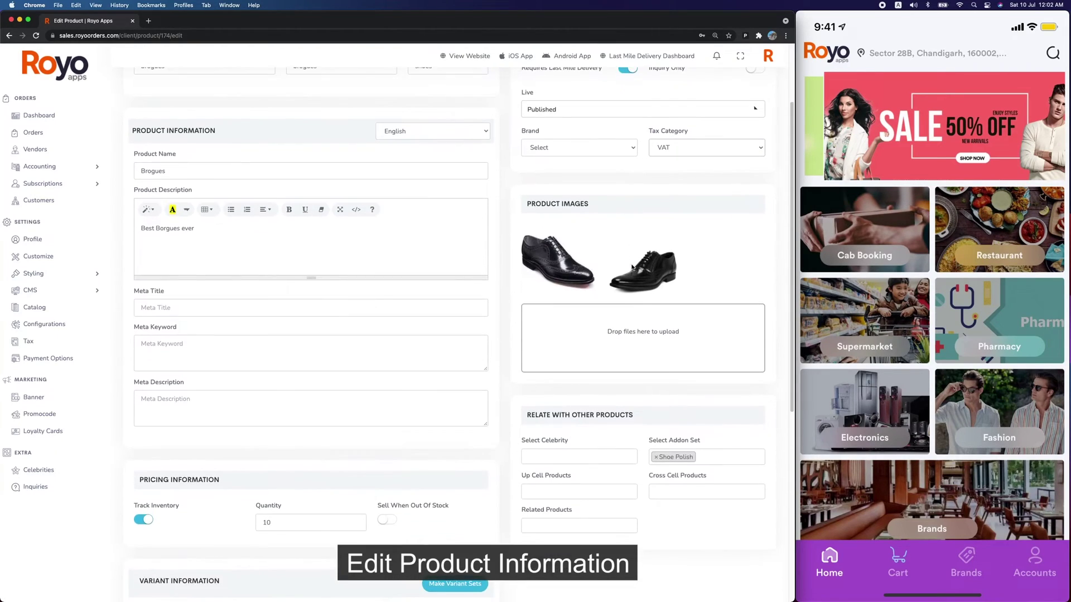
scroll(630, 262, "down", 8)
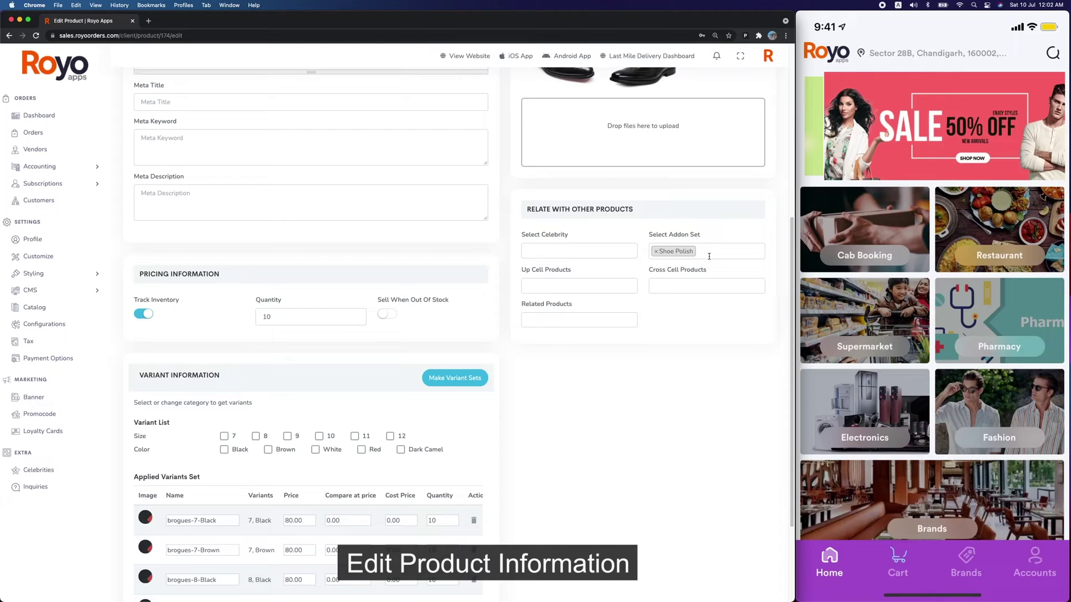
scroll(673, 253, "down", 1)
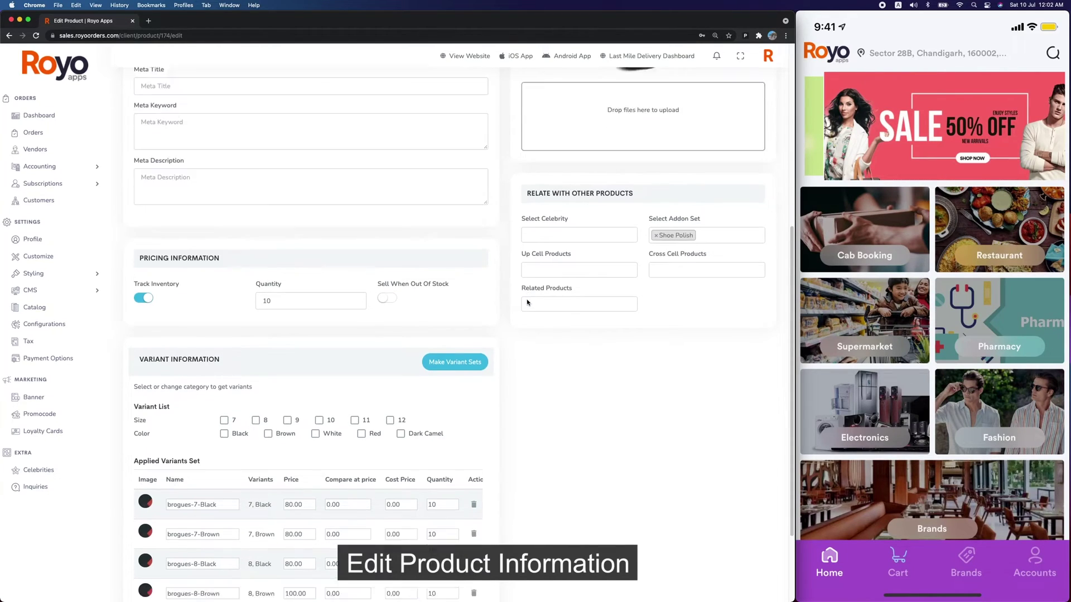
scroll(493, 271, "down", 2)
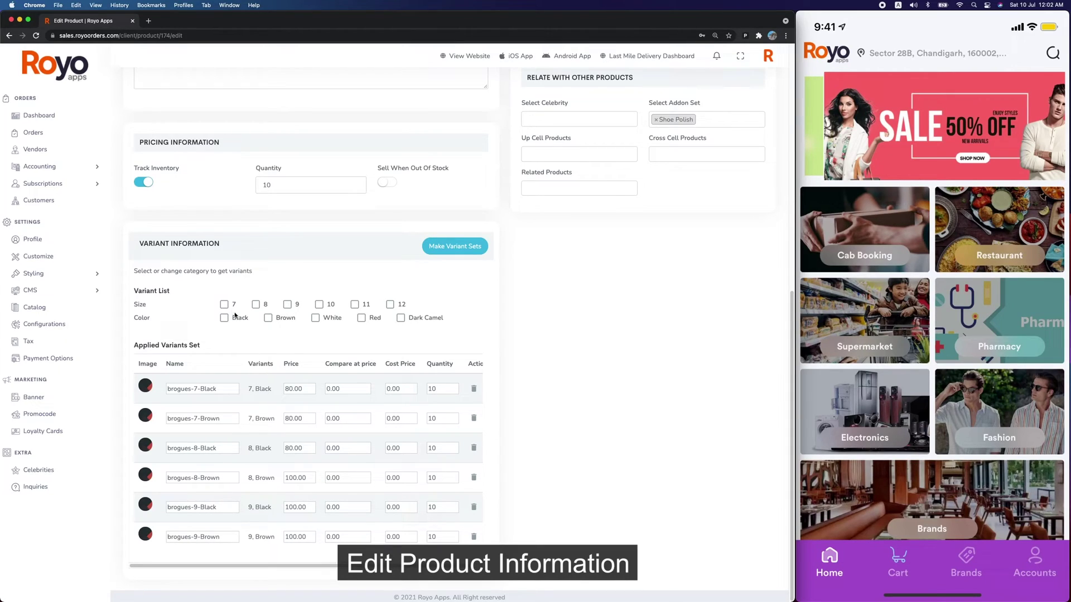
left_click(321, 306)
- Add size 11 and colours Brown, White and Red, then make the variant sets
left_click(354, 305)
left_click(268, 319)
left_click(317, 320)
left_click(363, 319)
left_click(452, 253)
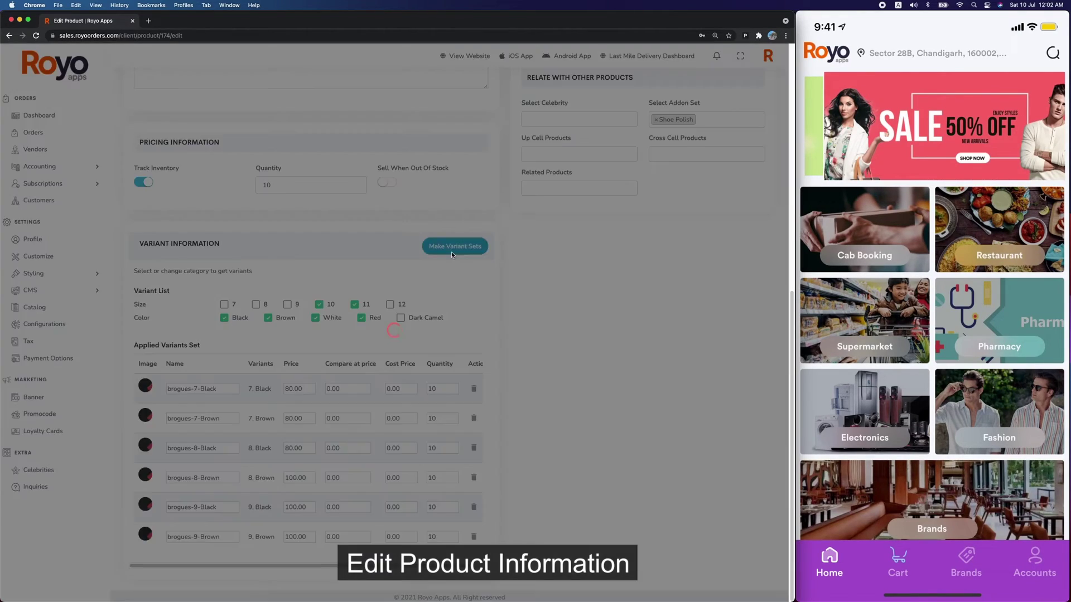
- Set the price of every Brogues size 10 and 11 variant to 80
scroll(462, 443, "down", 5)
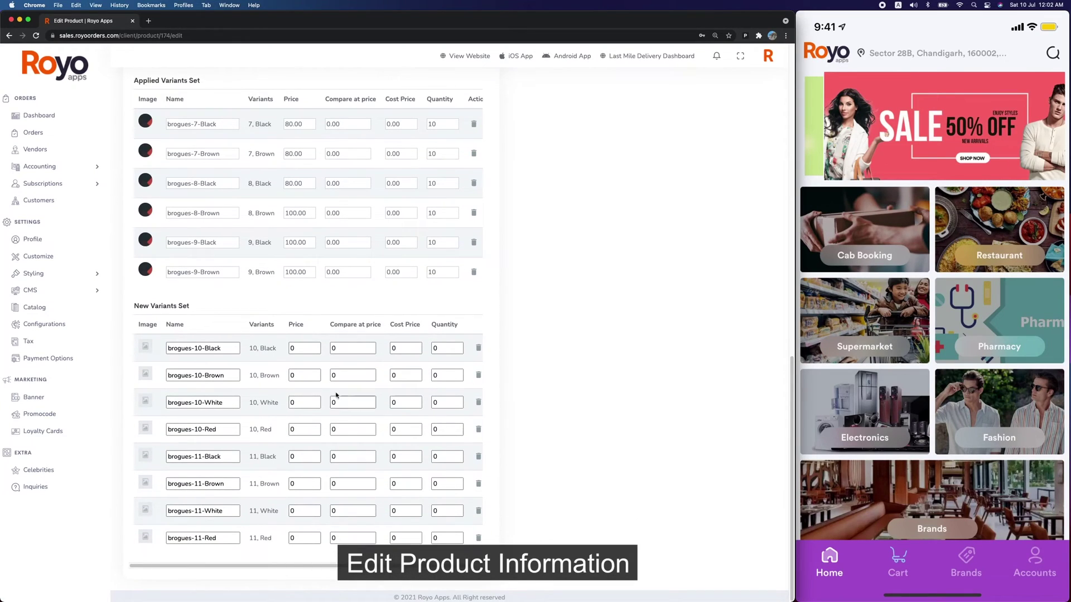
double_click(312, 347)
type("80")
key("Tab")
key("Tab")
key("Tab")
key("Tab")
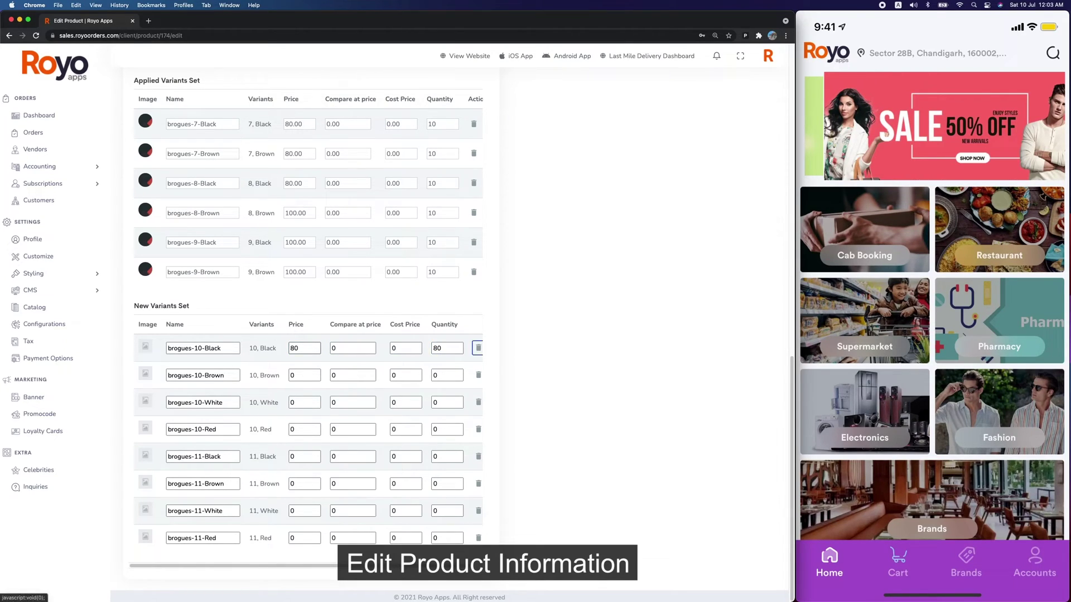
key("Tab")
key("Tab")
type("80")
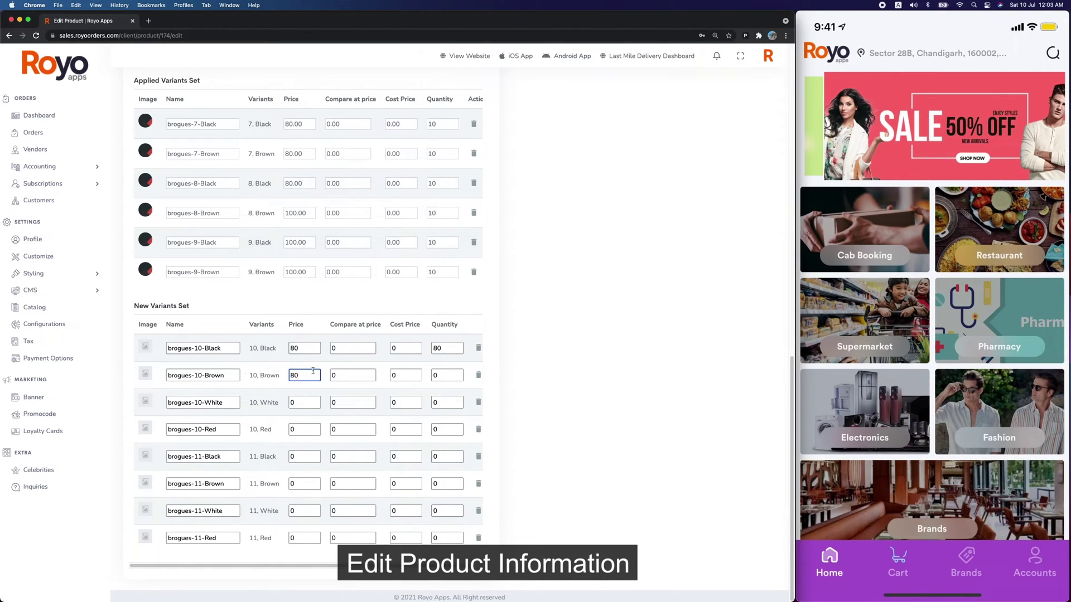
left_click(308, 407)
double_click(305, 377)
double_click(306, 402)
type("80")
double_click(306, 428)
type("80")
double_click(302, 456)
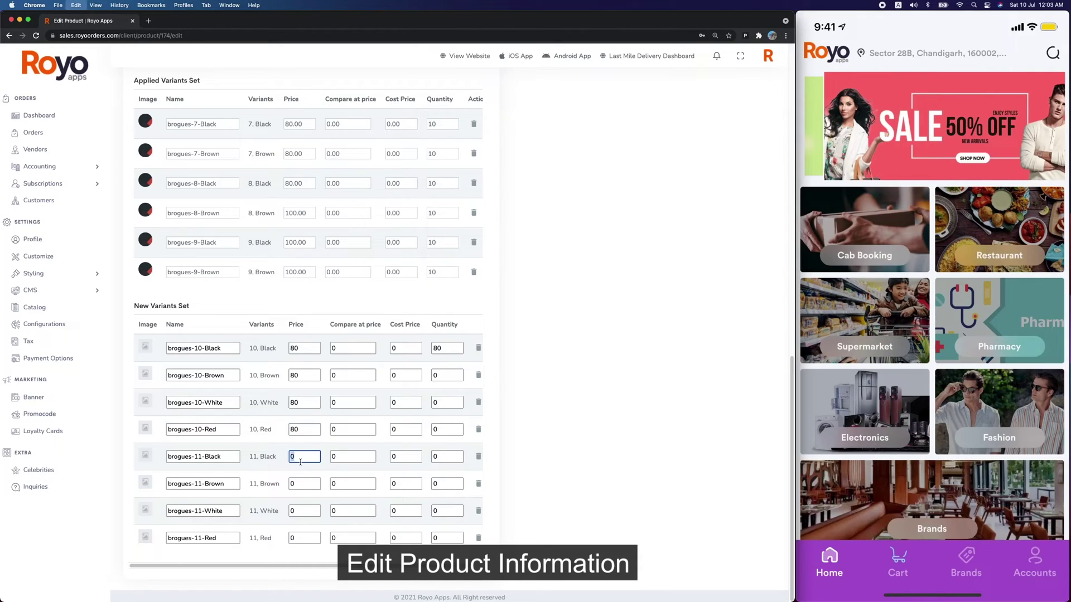
type("80")
double_click(300, 484)
type("80")
double_click(303, 511)
type("80")
double_click(303, 538)
type("80")
- Set the quantity of each Brogues variant to 80
double_click(445, 375)
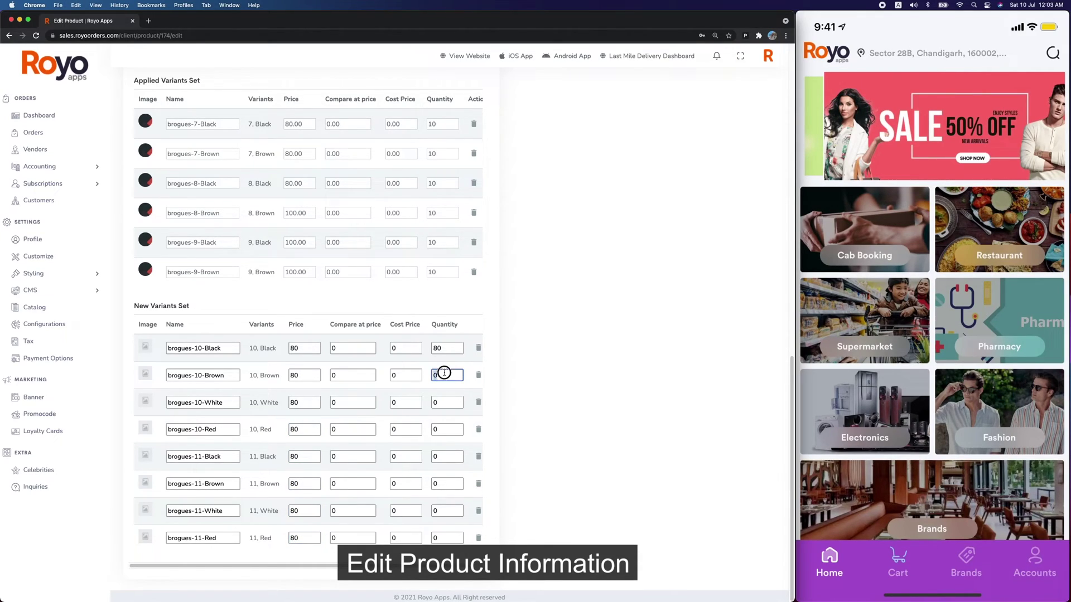
type("80")
double_click(436, 402)
type("80")
double_click(440, 429)
type("80")
double_click(442, 457)
type("80")
double_click(447, 481)
type("80")
double_click(442, 511)
type("80")
double_click(439, 538)
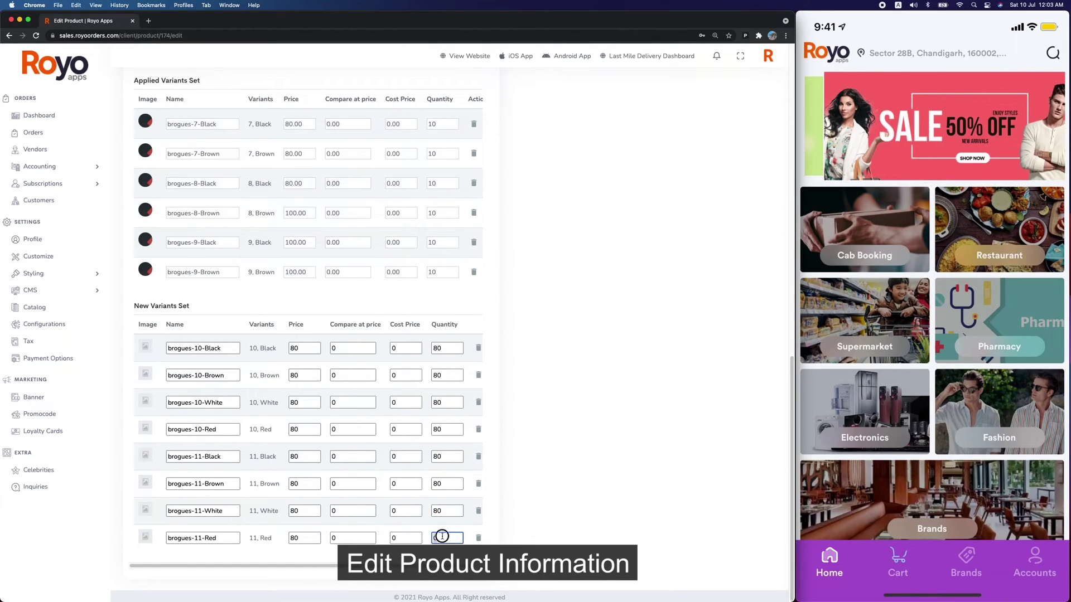
type("80")
- Submit the Brogues product with its new variants
scroll(492, 417, "up", 15)
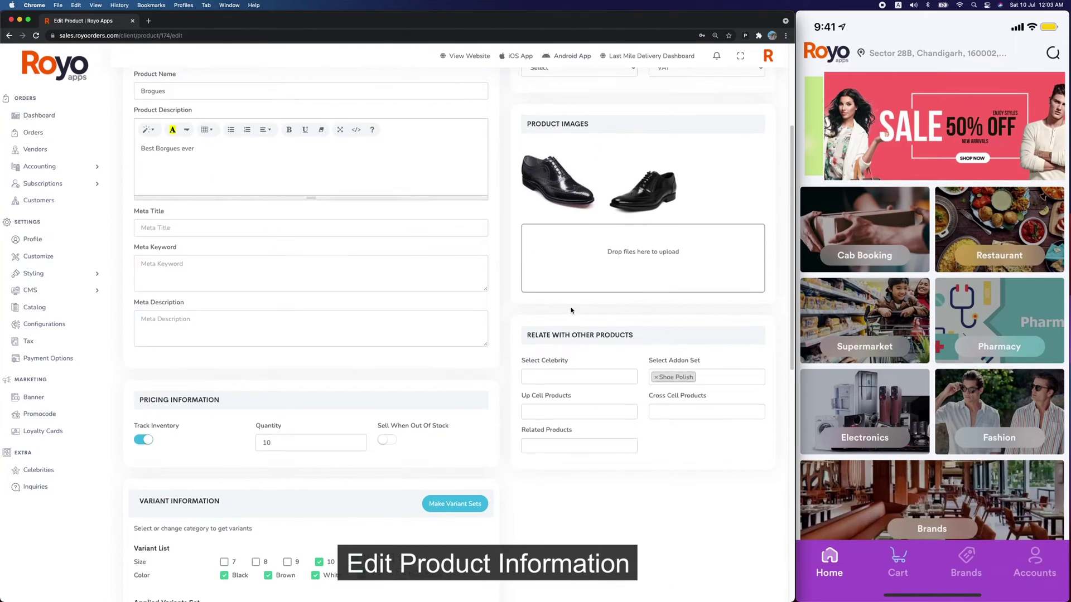
scroll(569, 308, "up", 4)
left_click(750, 88)
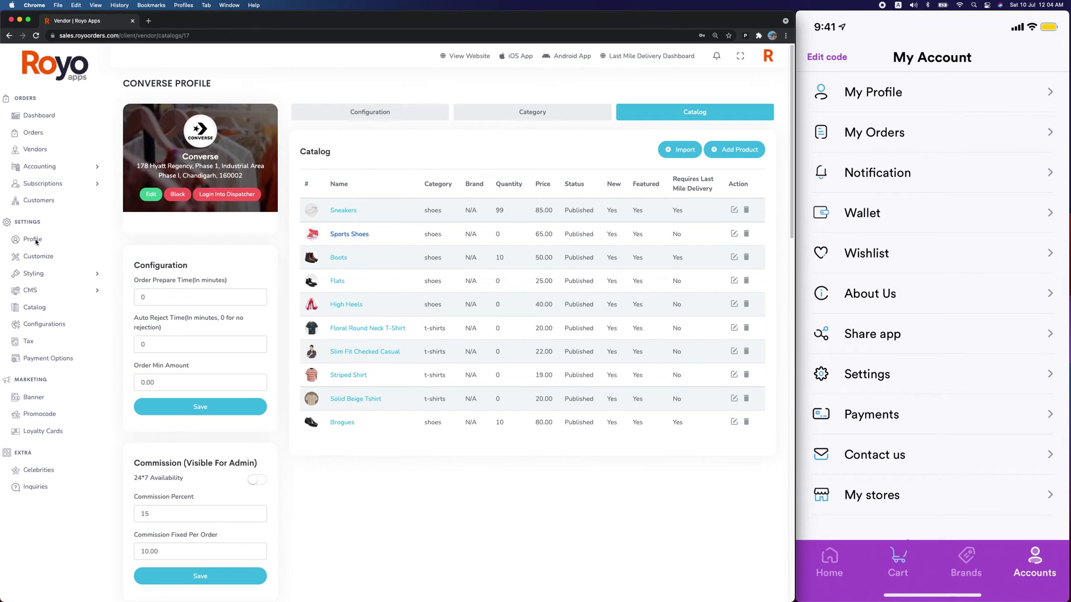
- Open order #67756861, mark it Accepted, then Processing, confirming each status change
left_click(44, 148)
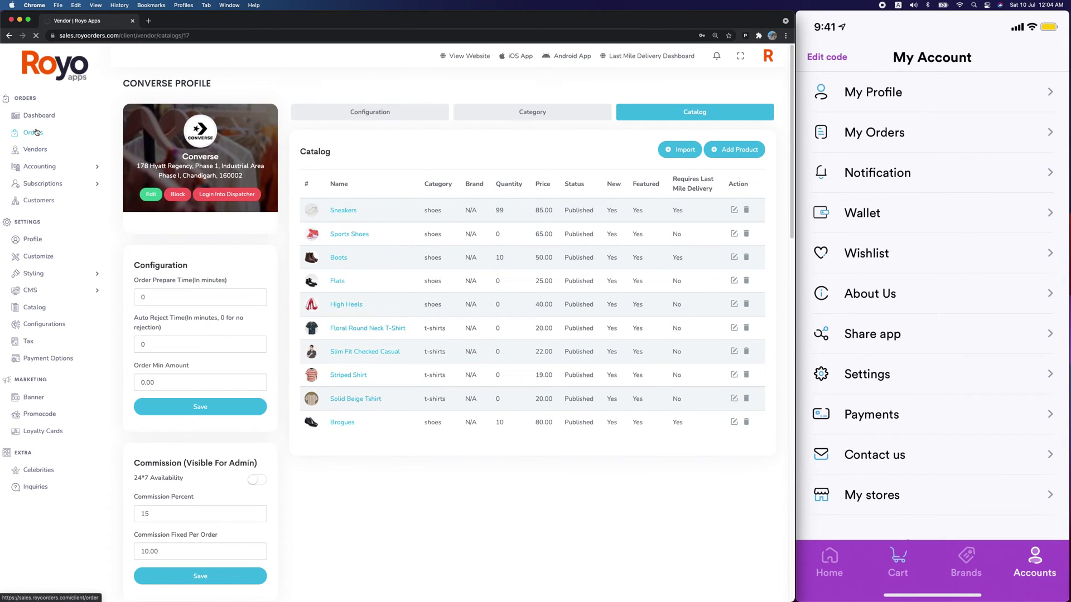
left_click(35, 132)
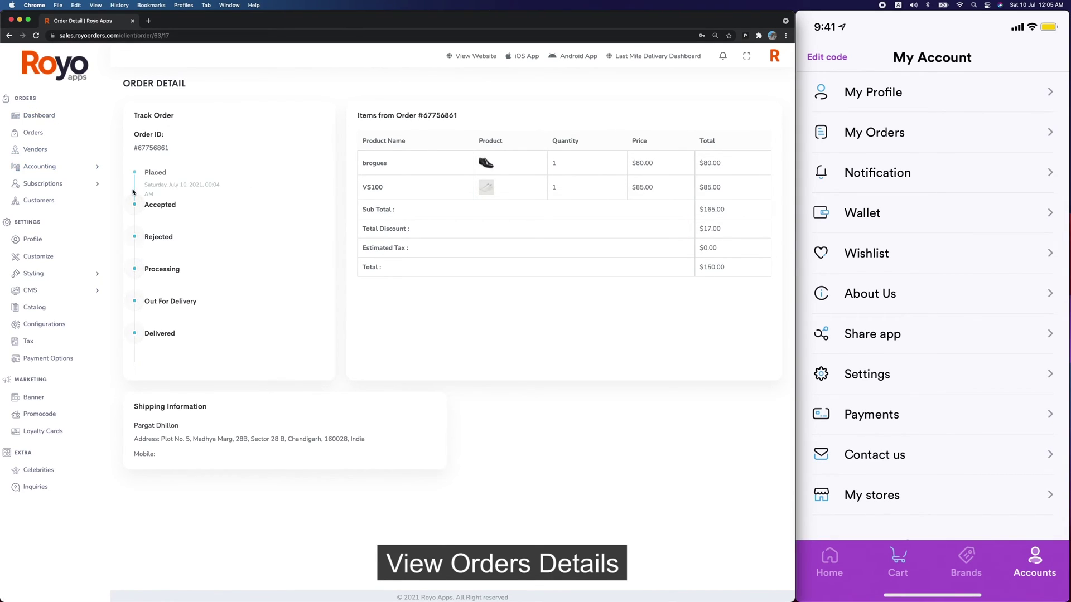
left_click(156, 207)
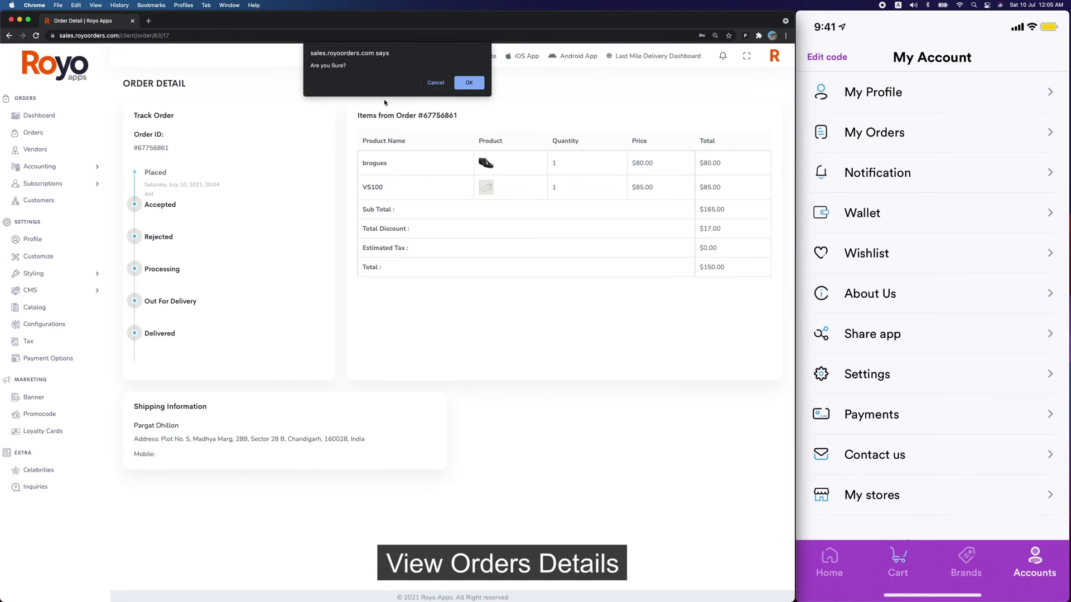
left_click(480, 84)
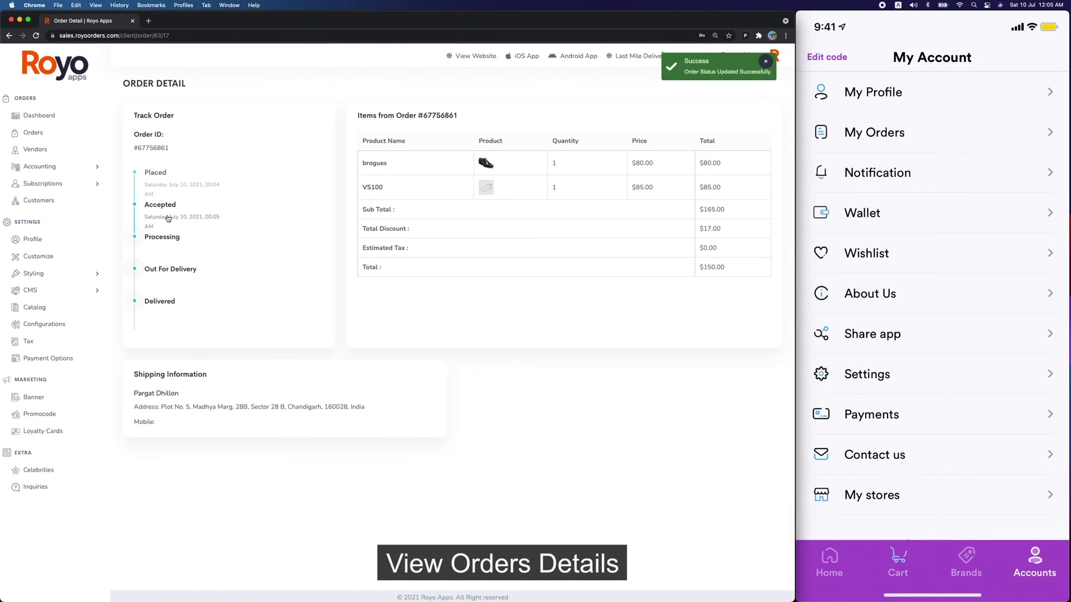
left_click(159, 241)
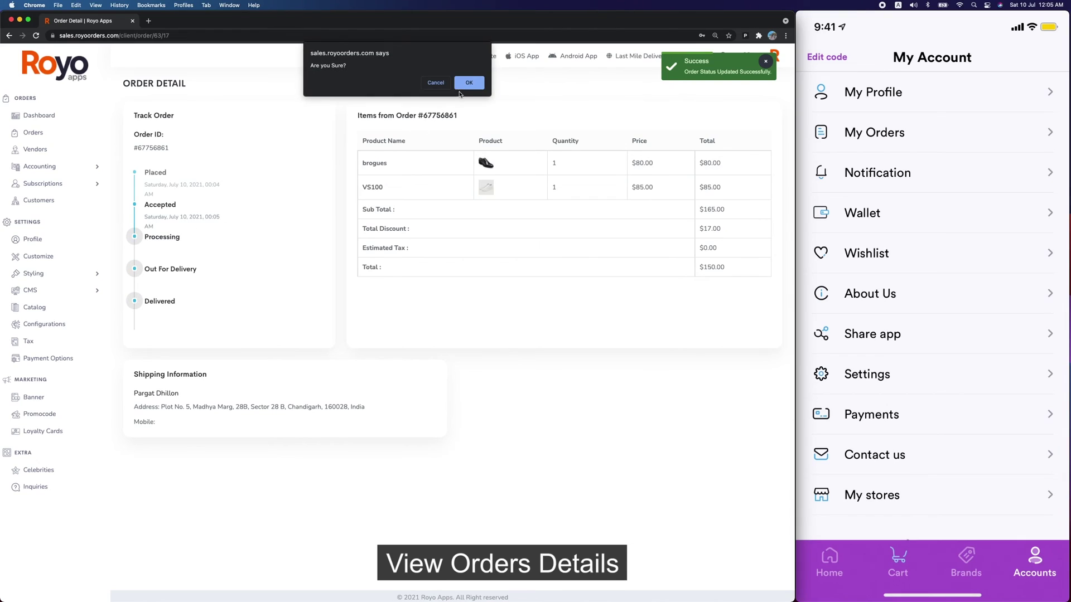
key("Return")
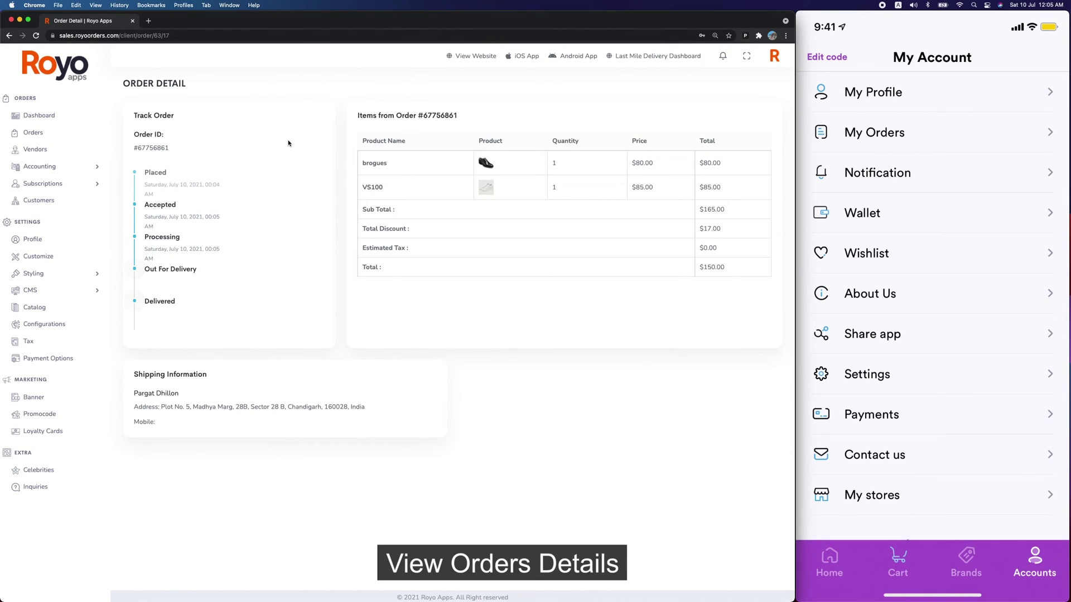